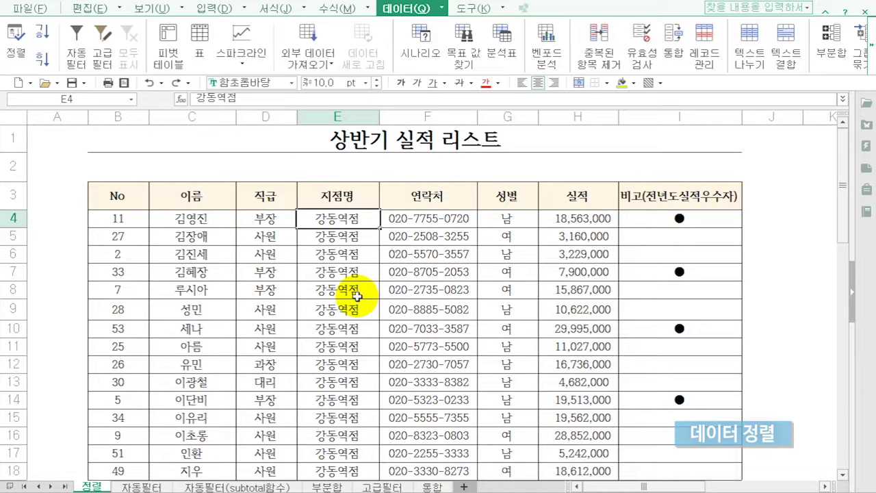
# Sort the list by 실적 in descending order, and re-sort it by the 비고(전년도실적우수자) column in ascending order
pyautogui.click(599, 219)
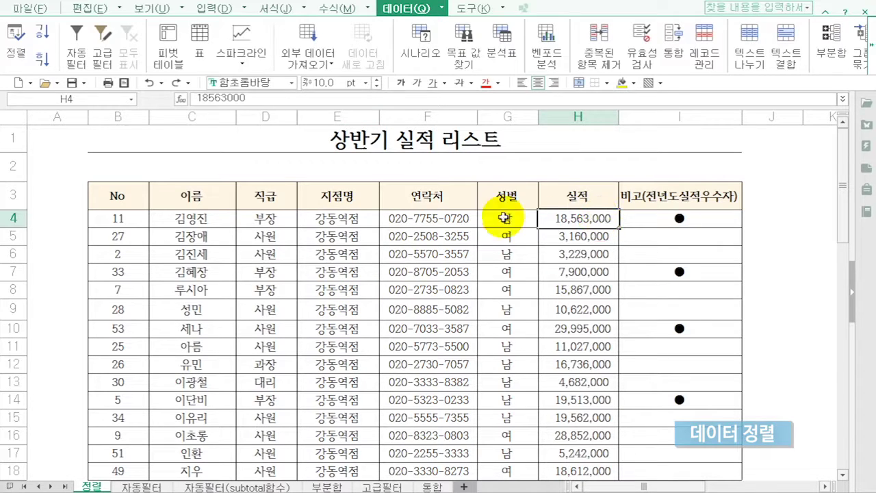
pyautogui.click(43, 58)
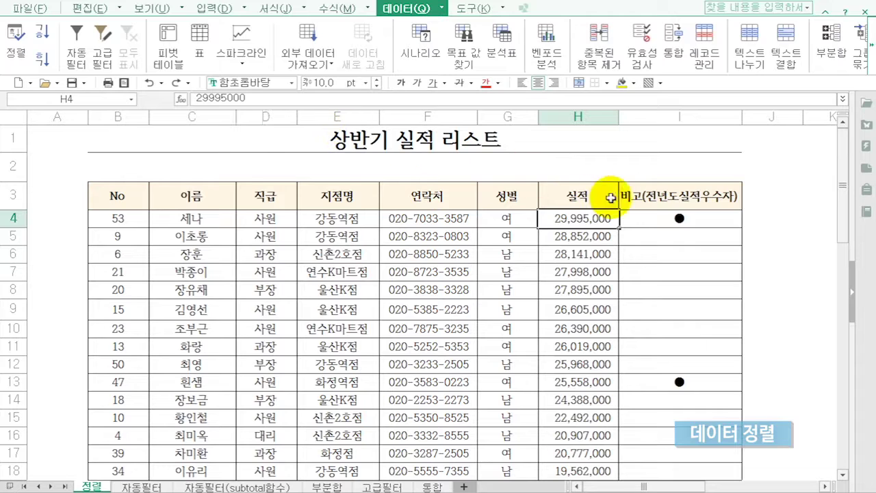
pyautogui.click(659, 220)
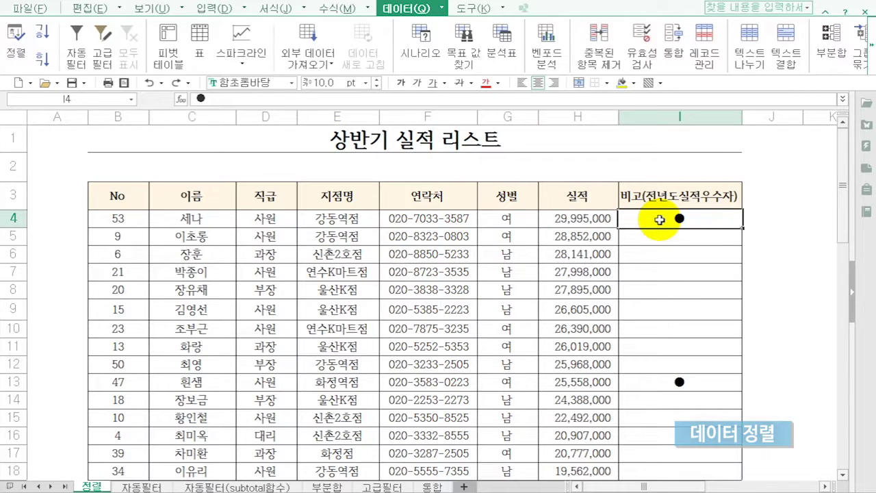
pyautogui.click(42, 35)
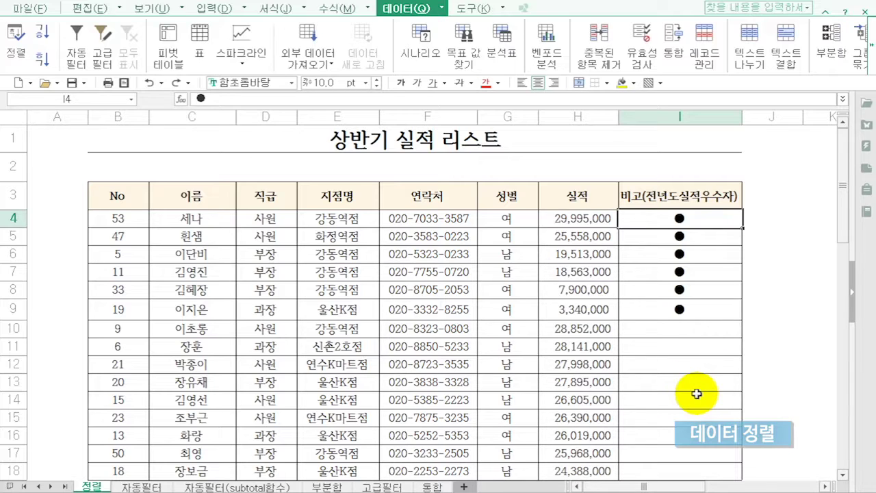
# Sort the performance list by the No column in ascending order
pyautogui.click(113, 218)
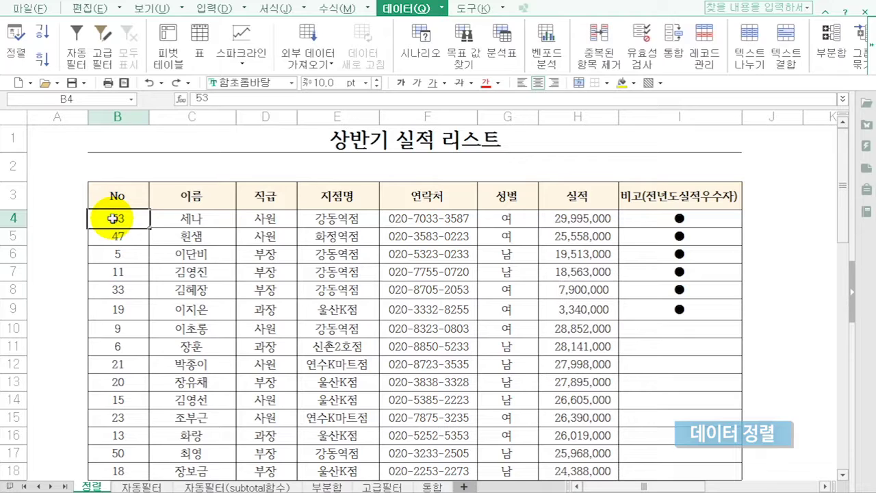
pyautogui.click(44, 32)
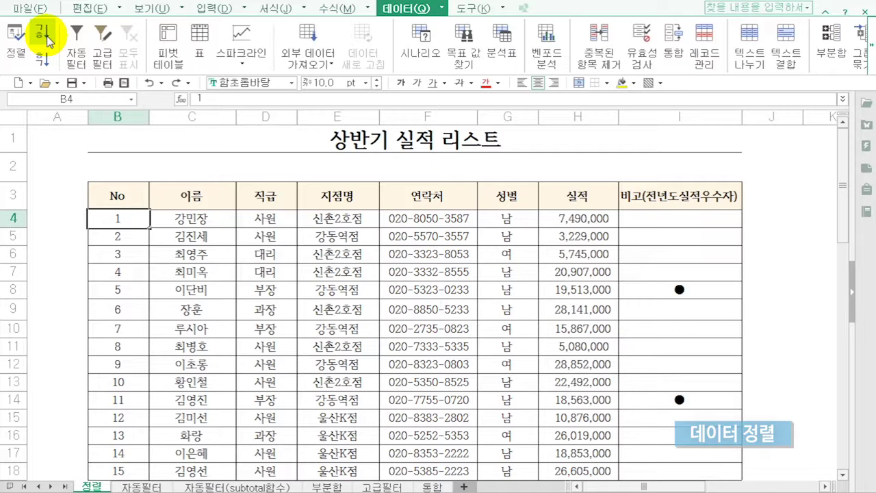
# Set up a multi-level sort of the list with 지점명 as the first criterion and 성별 as the second, both ascending
pyautogui.click(337, 289)
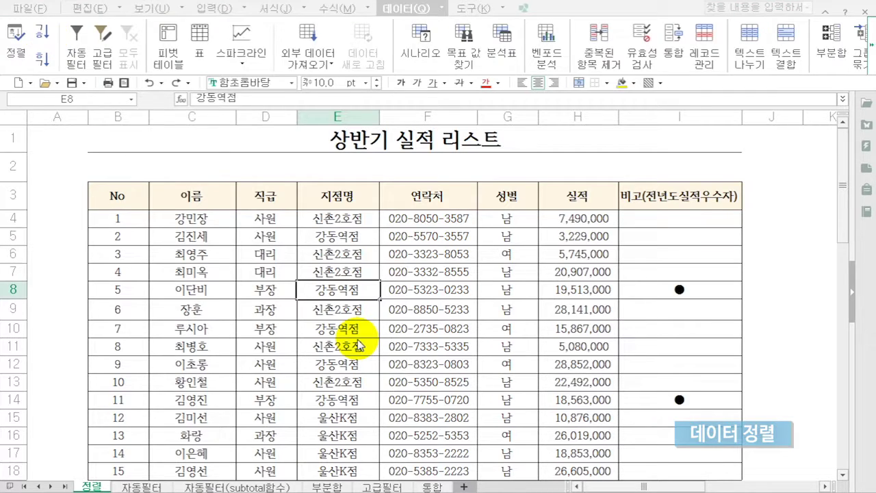
pyautogui.click(327, 273)
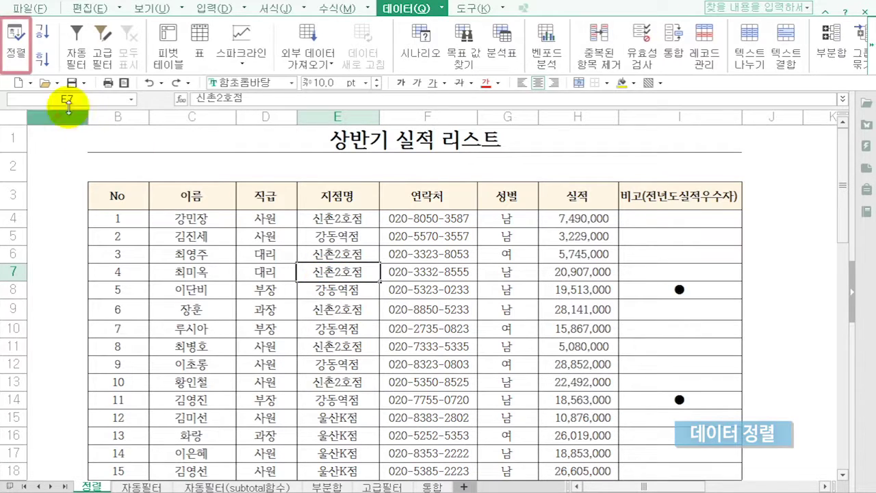
pyautogui.click(17, 47)
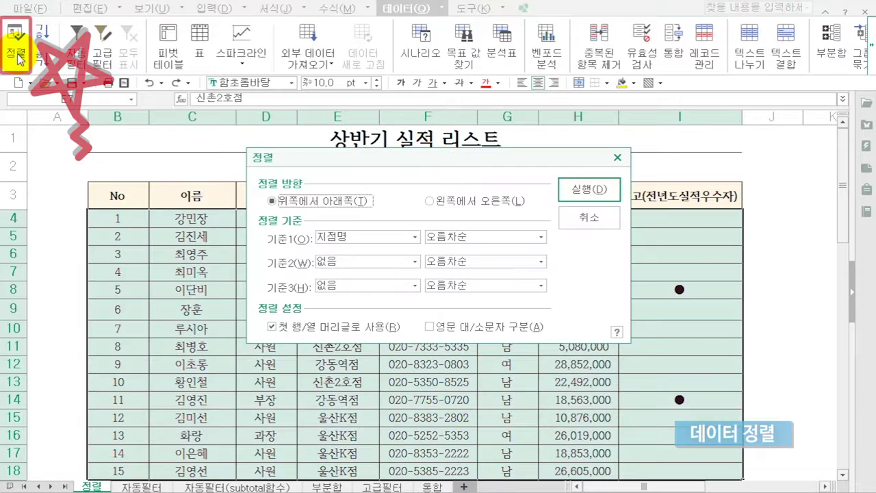
pyautogui.click(363, 235)
pyautogui.click(343, 284)
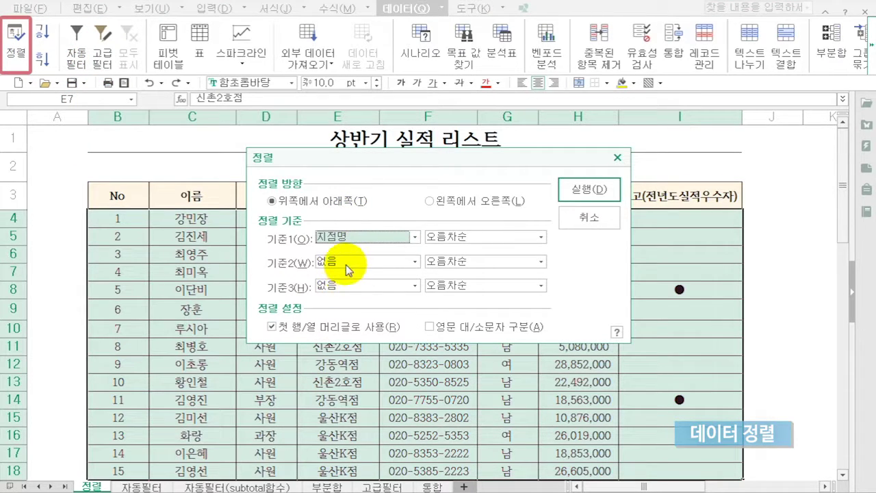
pyautogui.click(346, 263)
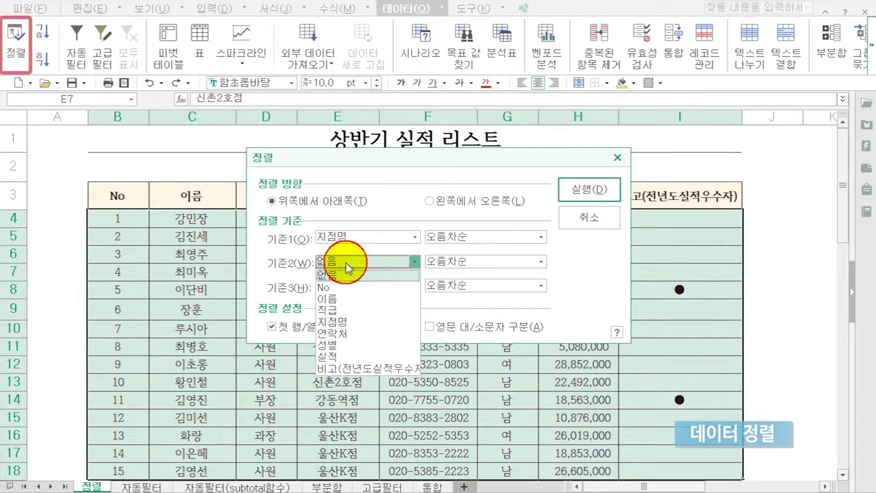
pyautogui.click(344, 345)
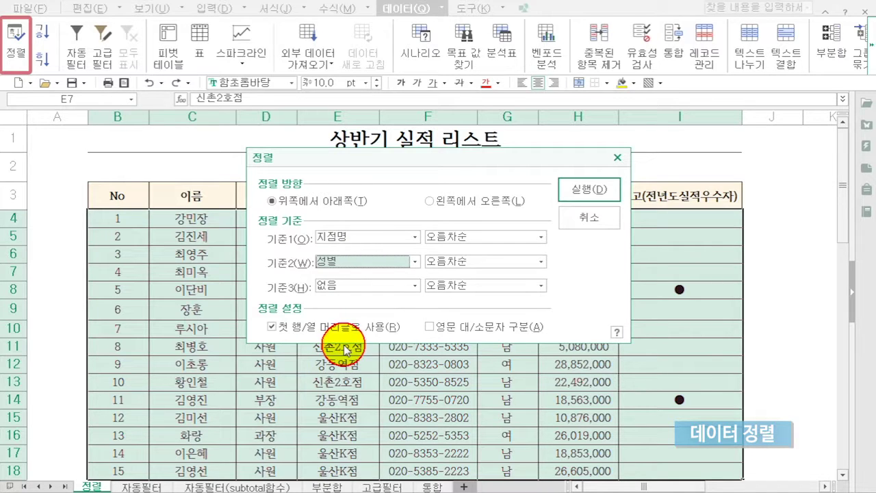
# Add 실적 in descending order (내림차순) as the third sort criterion and run the sort
pyautogui.click(346, 285)
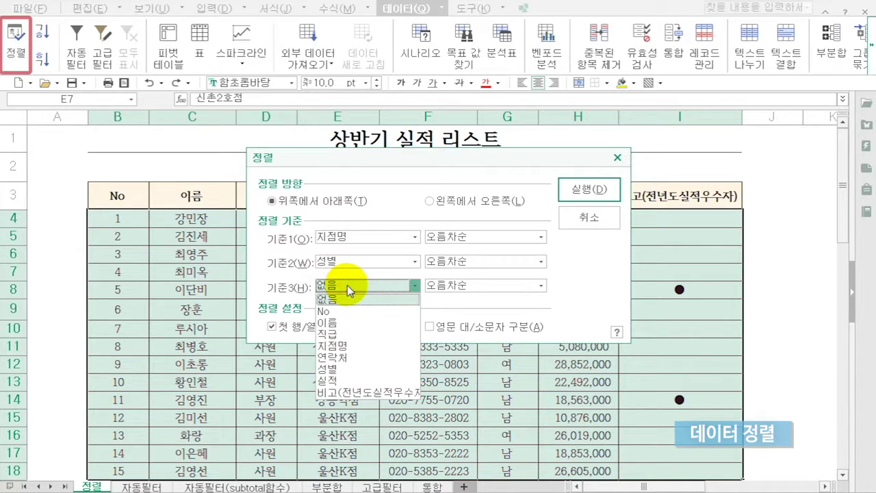
pyautogui.click(338, 378)
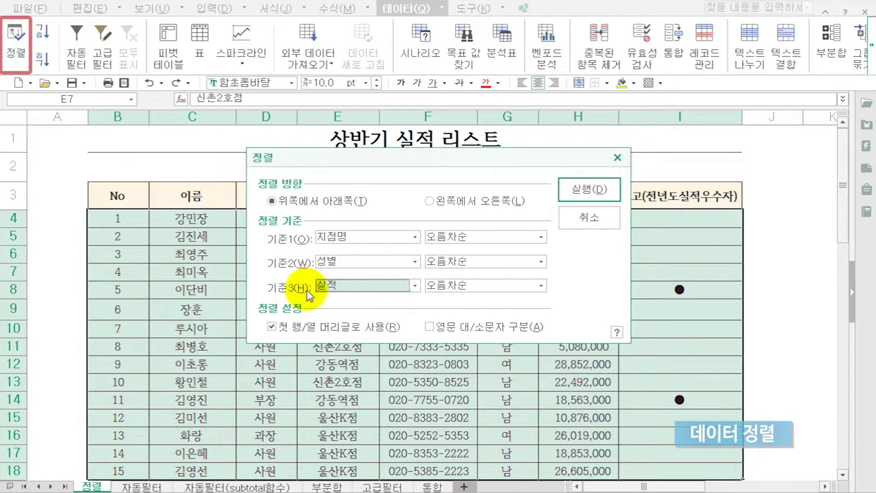
pyautogui.click(444, 285)
pyautogui.click(451, 311)
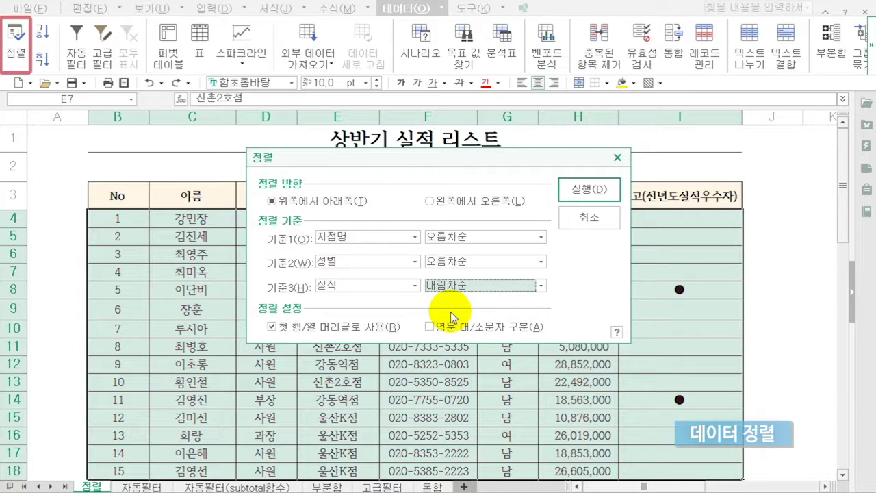
pyautogui.click(588, 189)
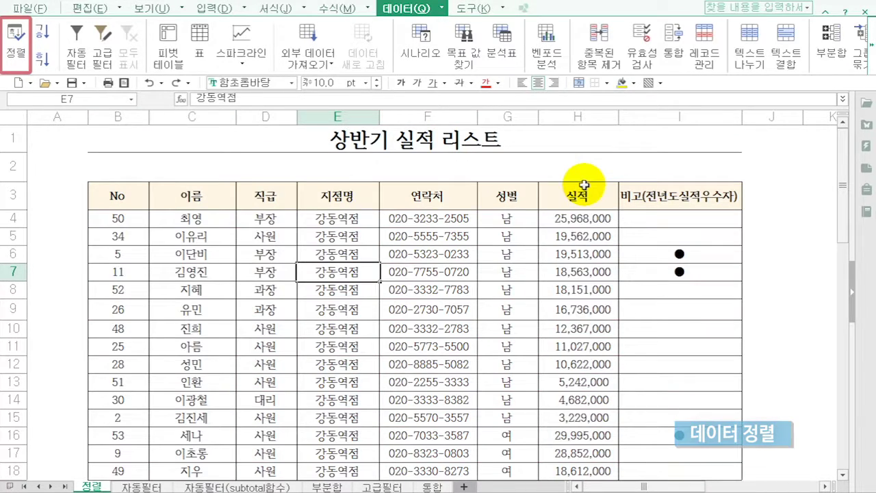
# Check the order of the first rows in the 지점명, 성별 and 실적 columns
pyautogui.moveTo(355, 222); pyautogui.dragTo(352, 363)
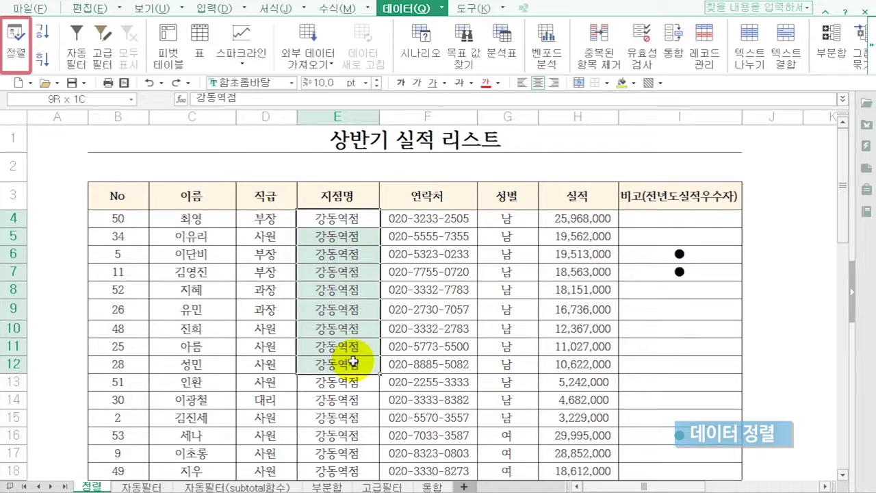
pyautogui.moveTo(506, 218); pyautogui.dragTo(510, 364)
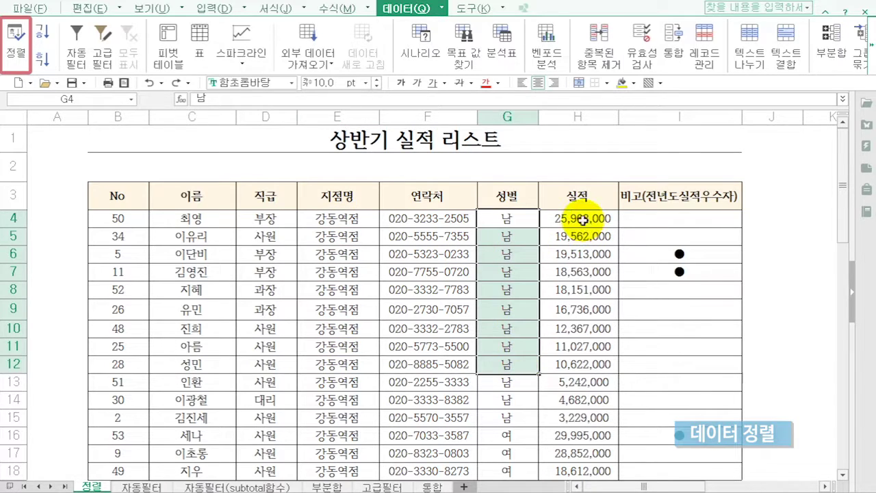
pyautogui.click(583, 220)
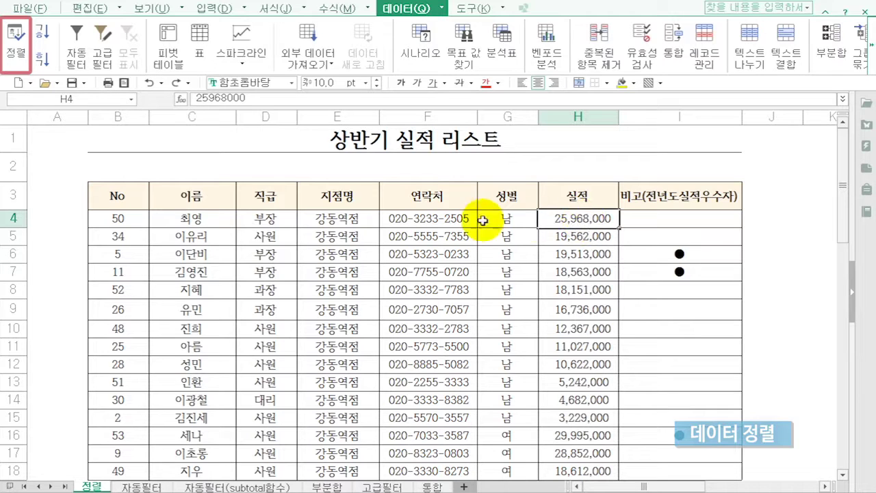
# Sort the list by the 직급 column in ascending order
pyautogui.click(284, 250)
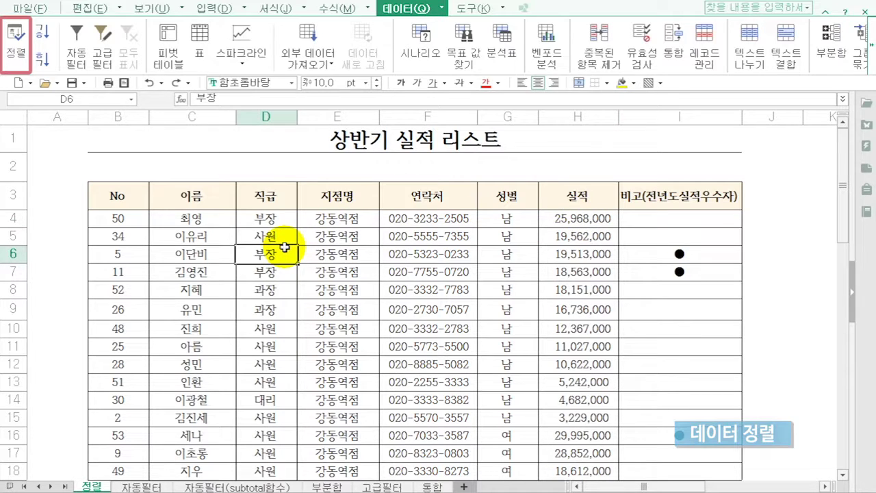
pyautogui.click(43, 40)
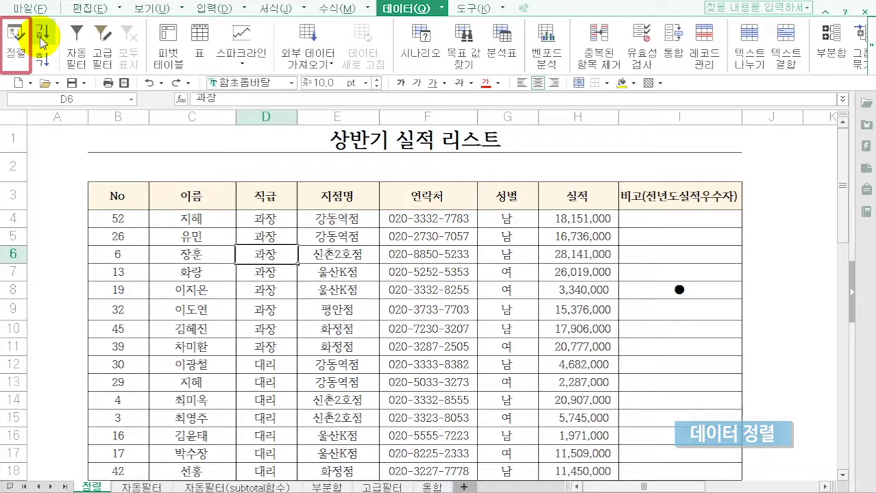
# Set 직급 as the first criterion of a new multi-level sort and open the user-defined lists for its order
pyautogui.click(14, 52)
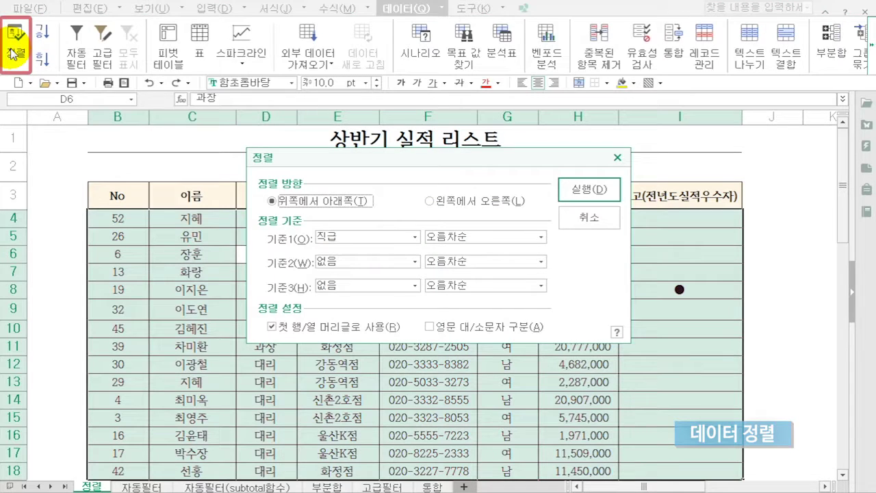
pyautogui.click(384, 237)
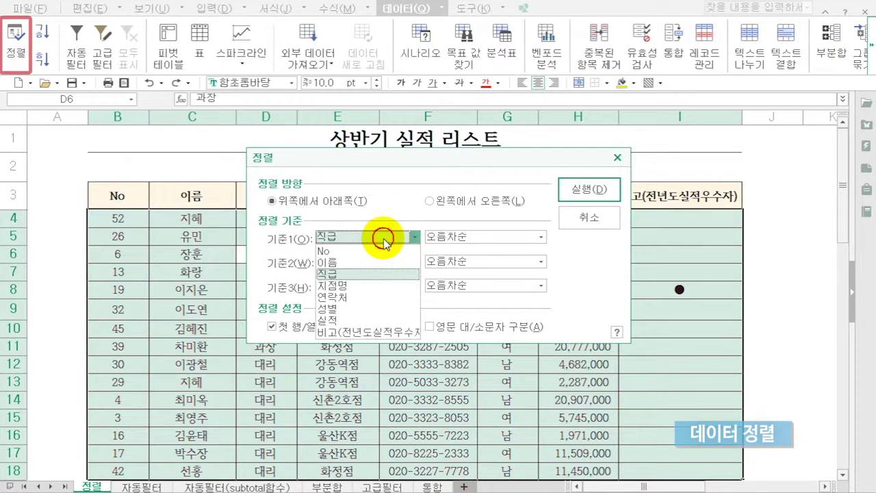
pyautogui.click(355, 275)
pyautogui.click(464, 237)
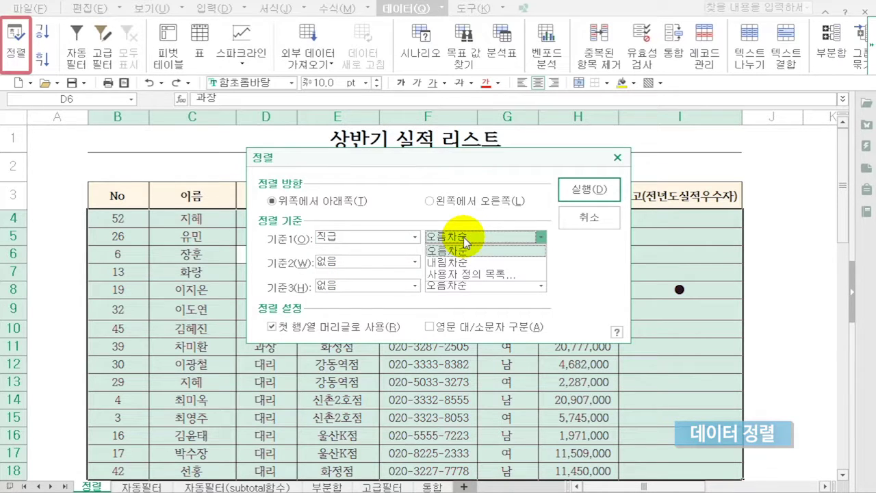
pyautogui.click(469, 282)
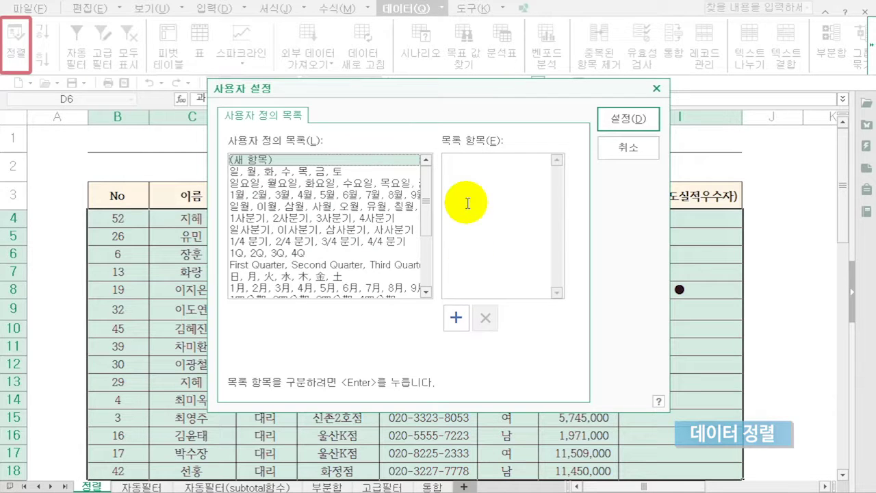
# Add a custom list with the items 사원, 대리, 과장, 부장 and apply it as the sort order for 직급
pyautogui.click(484, 173)
pyautogui.write('사원')
pyautogui.press('Return')
pyautogui.write('대리')
pyautogui.press('Return')
pyautogui.write('과장')
pyautogui.press('Return')
pyautogui.write('부자')
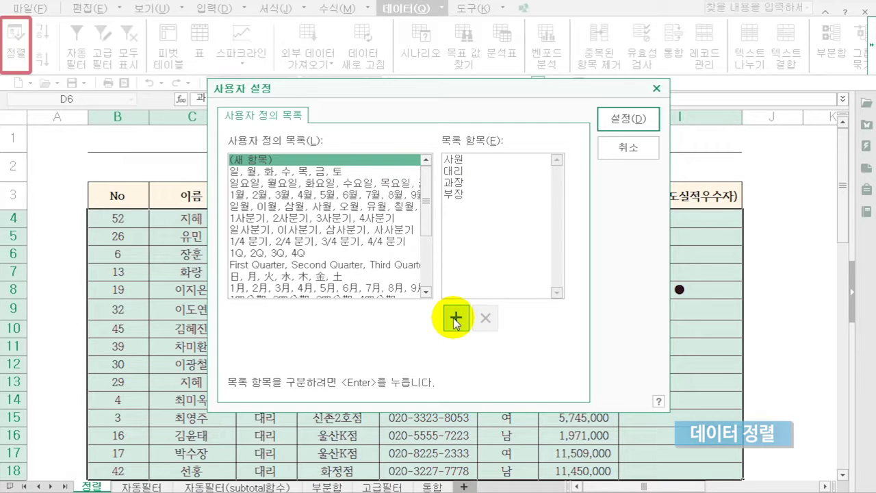
pyautogui.click(455, 318)
pyautogui.click(623, 119)
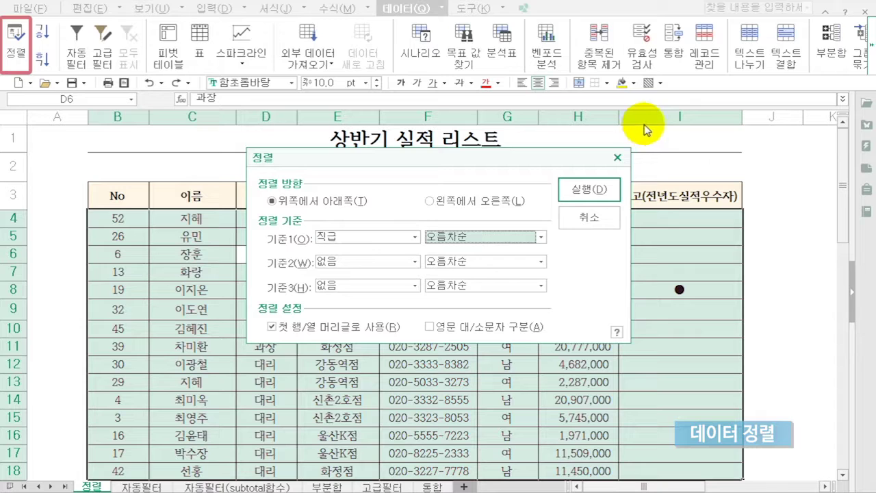
# Set 성별 as the second and 실적 as the third sort criterion, both ascending, and run the sort
pyautogui.click(403, 263)
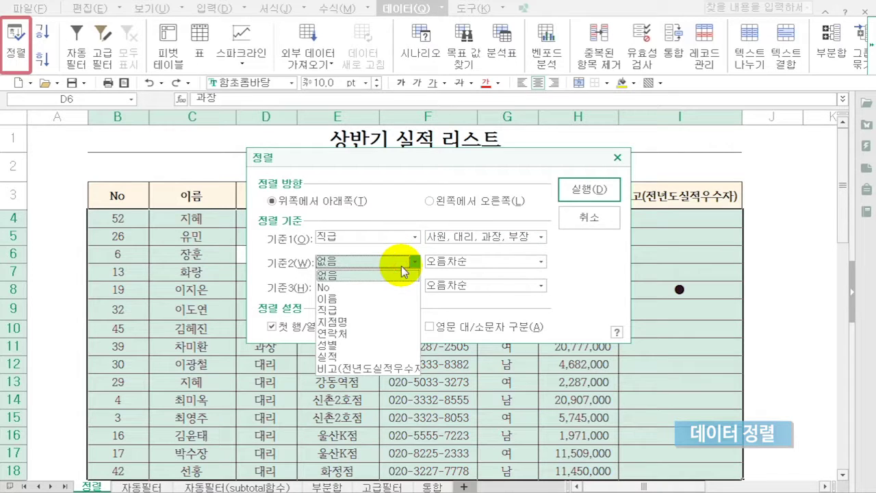
pyautogui.click(355, 348)
pyautogui.click(369, 286)
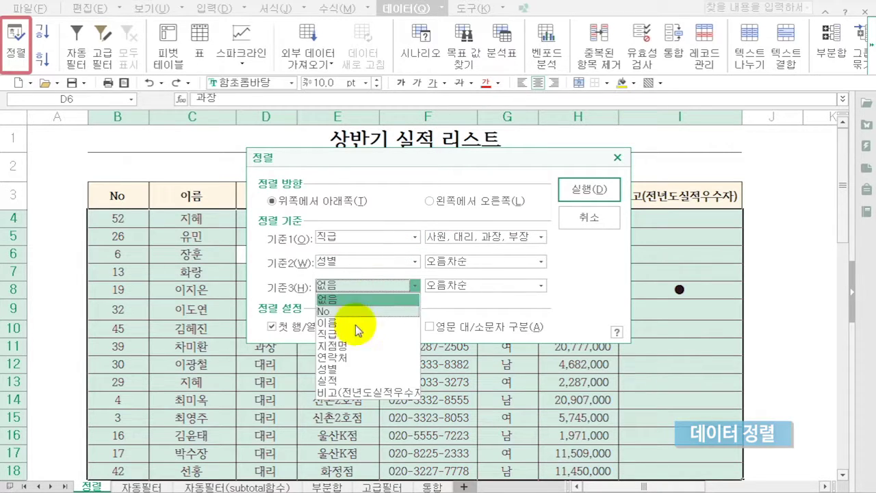
pyautogui.click(345, 379)
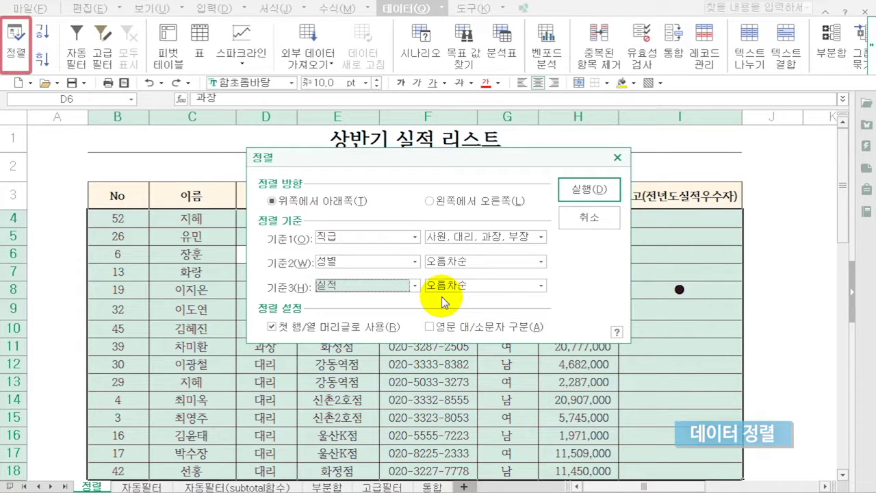
pyautogui.click(589, 189)
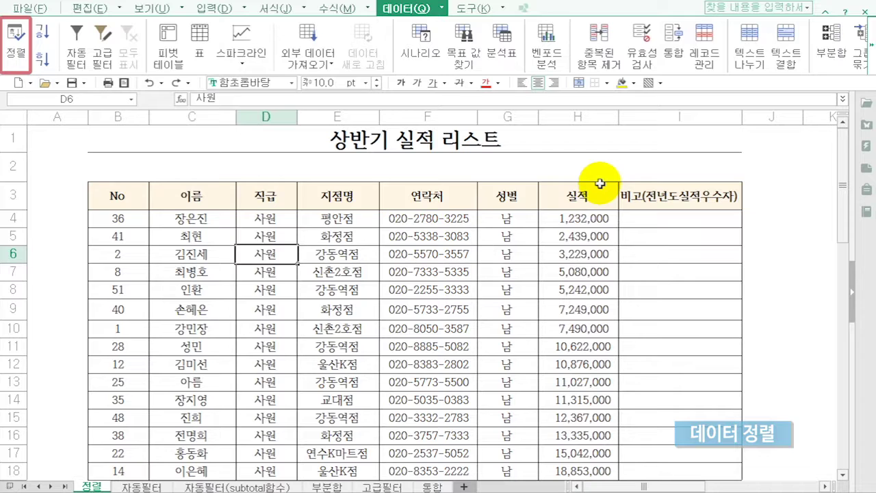
# Examine how the rows are ordered by 직급, 성별 and 실적 throughout the sorted list
pyautogui.moveTo(268, 219); pyautogui.dragTo(276, 427)
pyautogui.moveTo(509, 223); pyautogui.dragTo(511, 400)
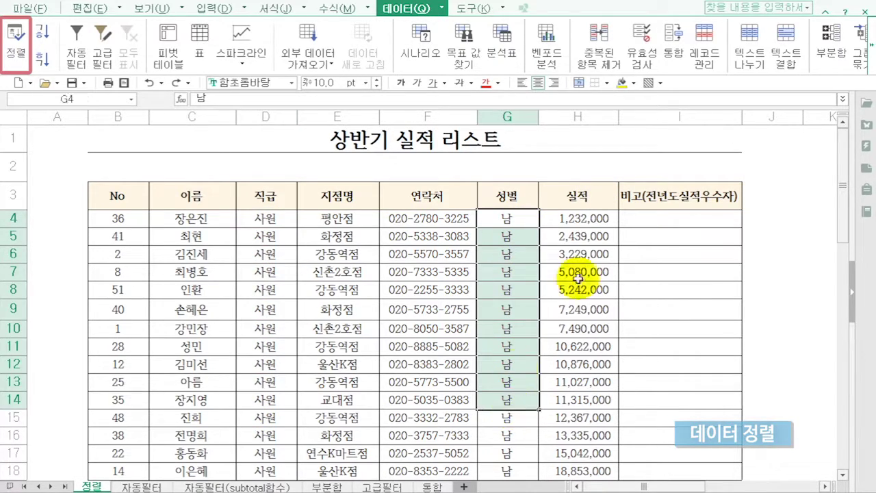
pyautogui.click(567, 218)
pyautogui.scroll(-1, 548, 253)
pyautogui.scroll(-1, 552, 260)
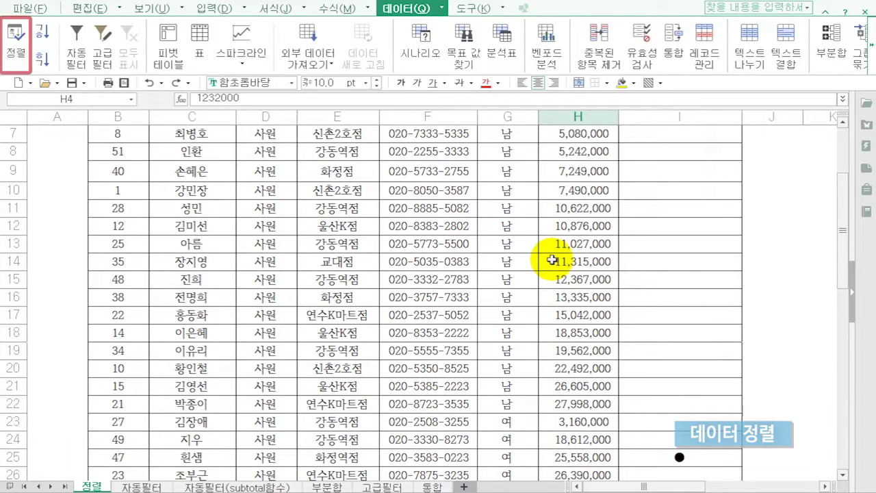
pyautogui.scroll(-1, 552, 260)
pyautogui.moveTo(274, 365); pyautogui.dragTo(587, 221)
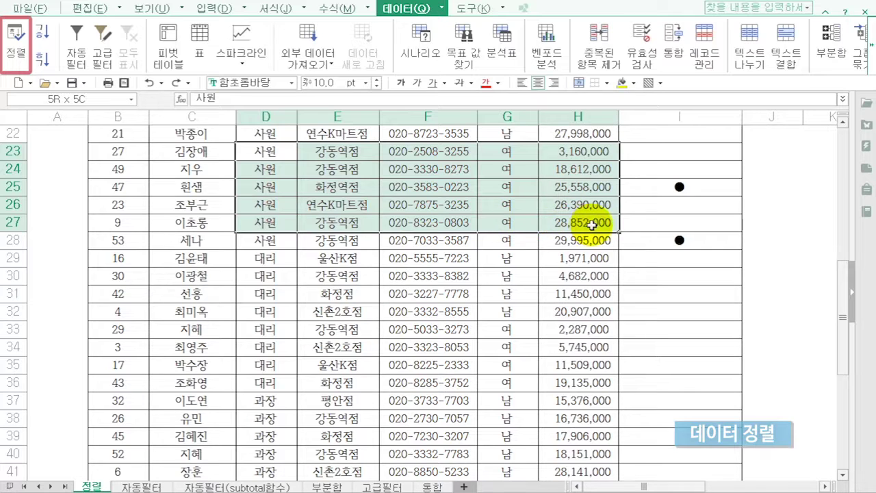
pyautogui.scroll(7, 282, 259)
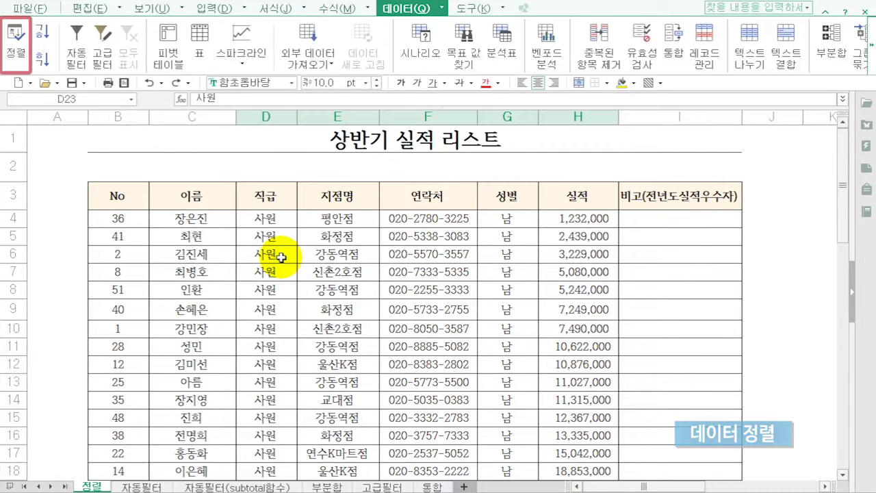
# Enter the formula =ROW() in cell A4, beside the first data row of the list
pyautogui.click(118, 309)
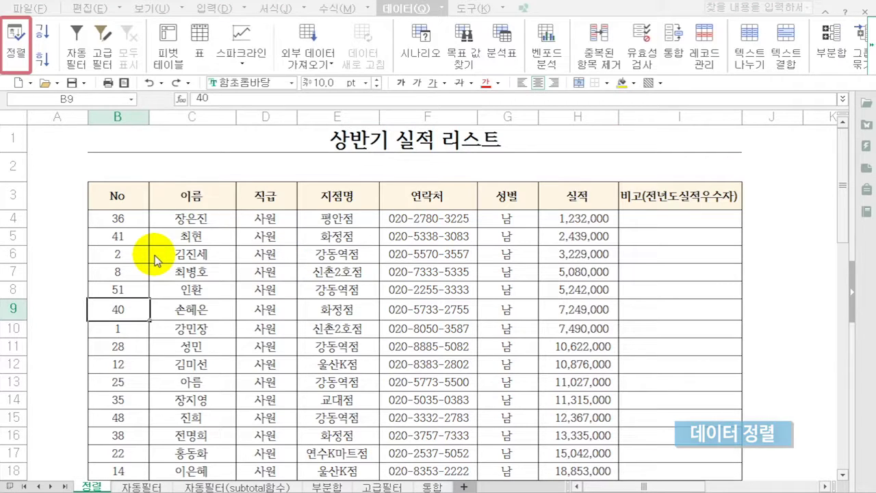
pyautogui.click(65, 192)
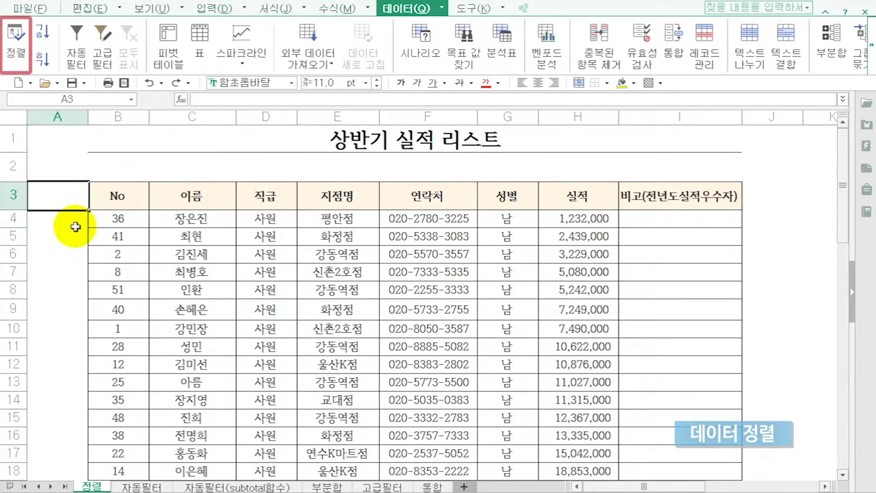
pyautogui.click(73, 219)
pyautogui.write('=rw')
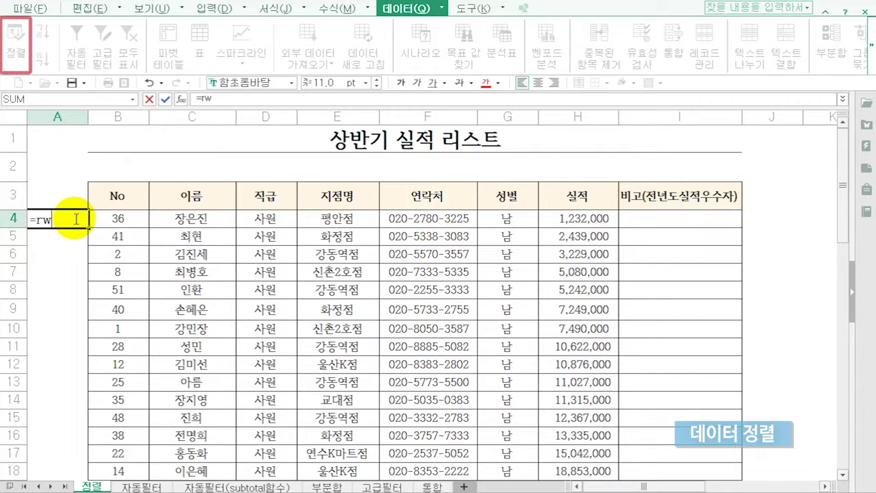
pyautogui.press('BackSpace')
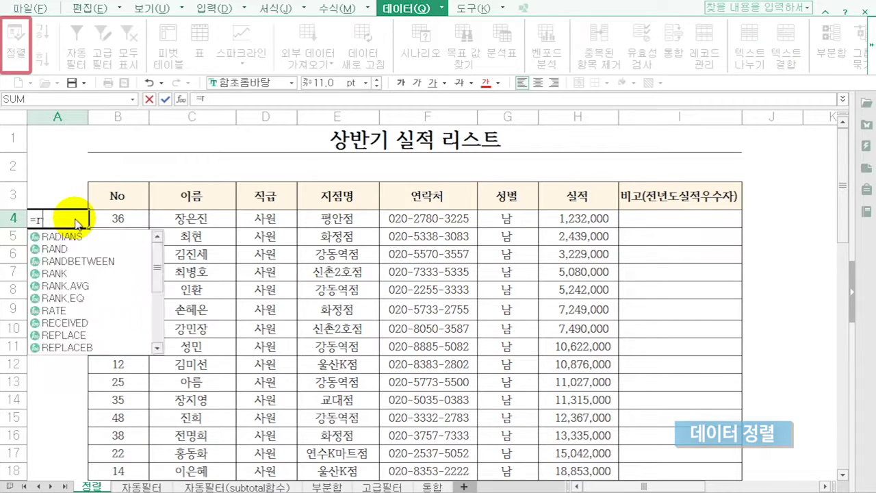
pyautogui.write('ow()')
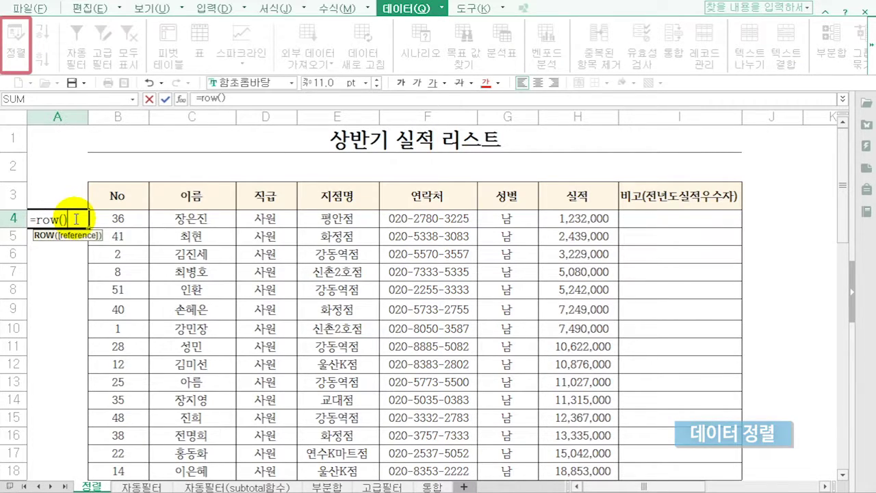
pyautogui.press('Return')
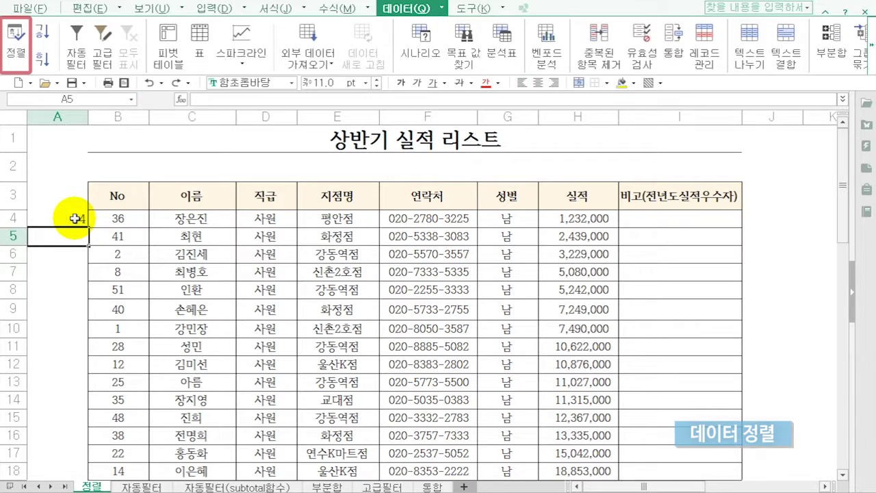
# Change the A4 formula to =ROW()-3 and fill it down column A alongside the list
pyautogui.scroll(2, 84, 228)
pyautogui.click(62, 236)
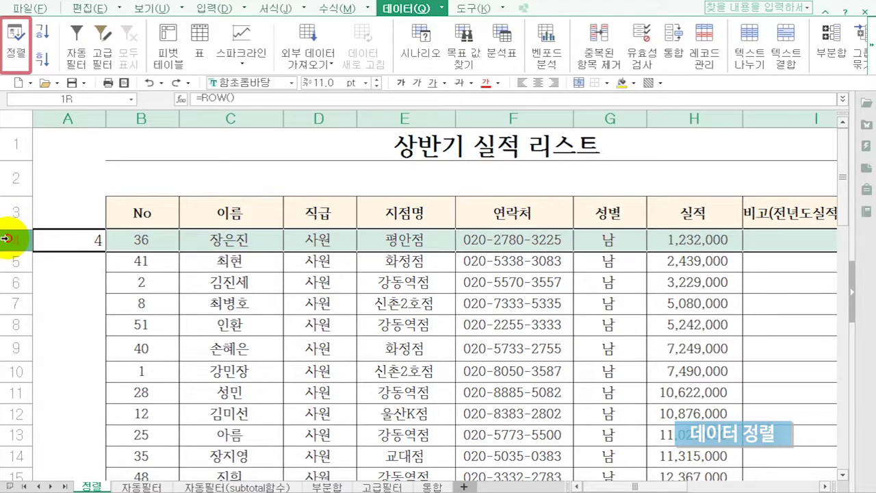
pyautogui.doubleClick(62, 234)
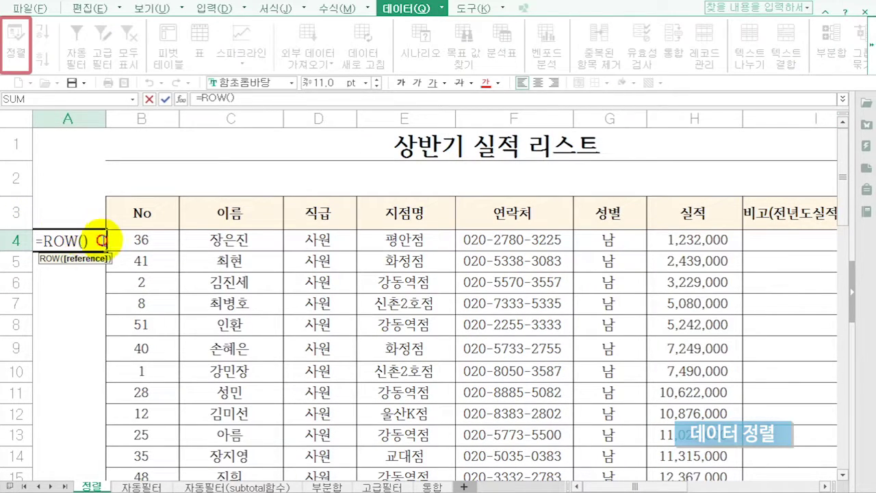
pyautogui.write('-3')
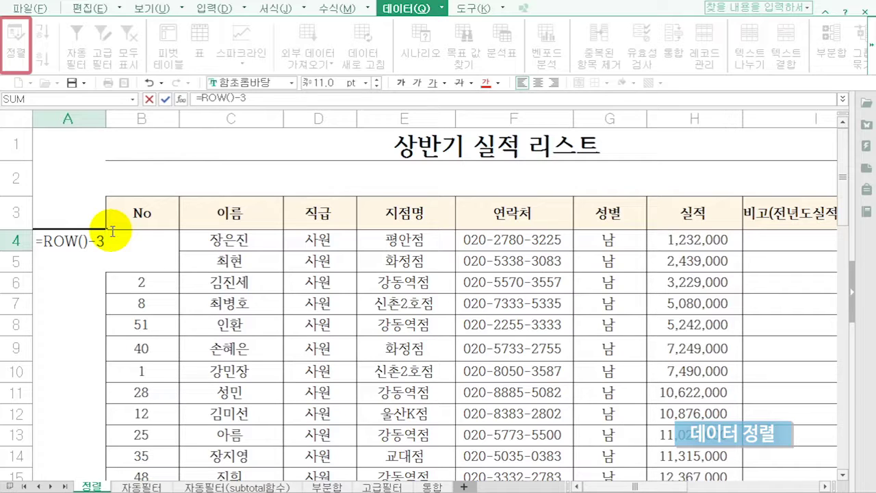
pyautogui.press('Return')
pyautogui.click(97, 240)
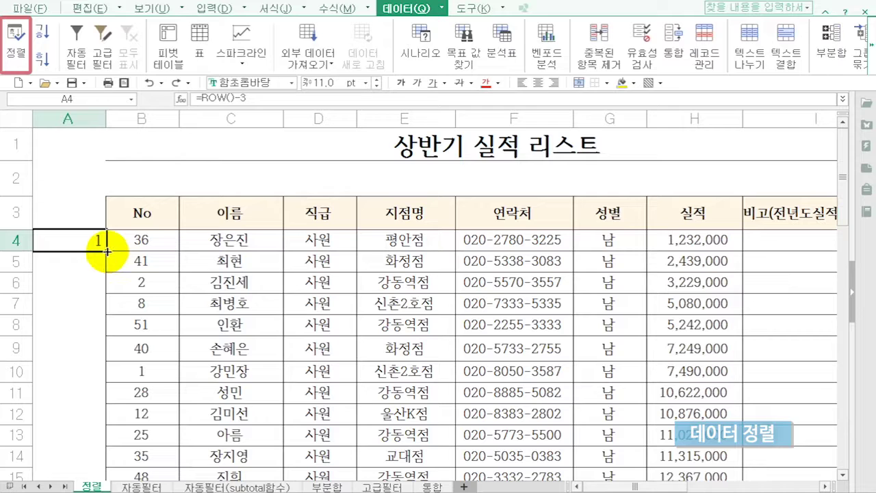
pyautogui.doubleClick(106, 250)
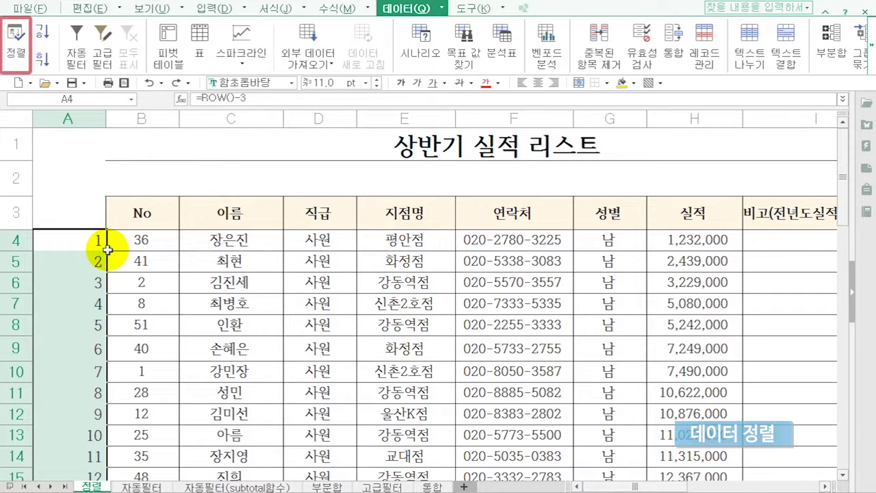
# Enter the header 번호 in cell A3 above the row numbers
pyautogui.click(93, 213)
pyautogui.write('qjs')
pyautogui.press('BackSpace')
pyautogui.press('BackSpace')
pyautogui.press('BackSpace')
pyautogui.write('번호')
pyautogui.press('Return')
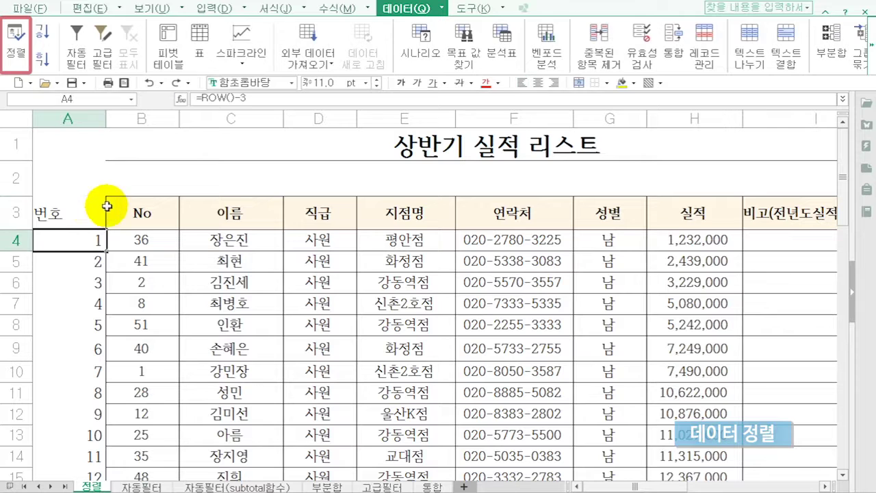
# Sort the list ascending by 이름 and descending by 직급, and check the numbering in the 번호 column
pyautogui.click(235, 237)
pyautogui.click(42, 31)
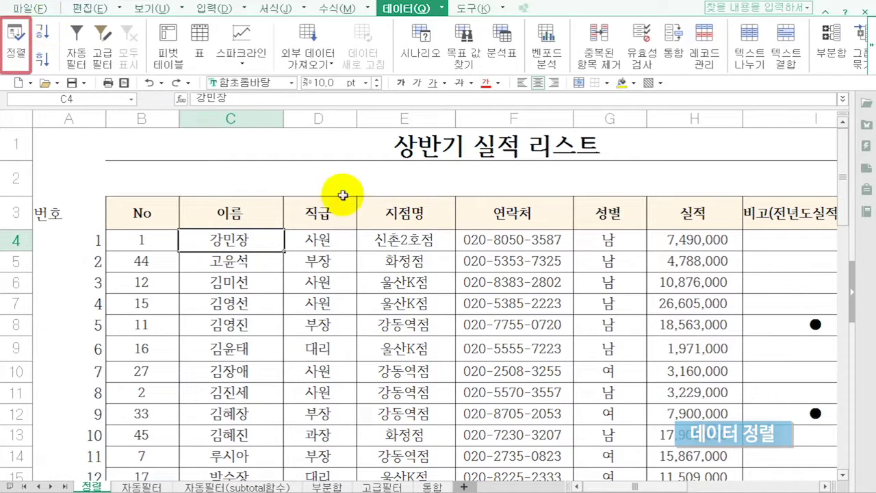
pyautogui.click(327, 240)
pyautogui.click(43, 60)
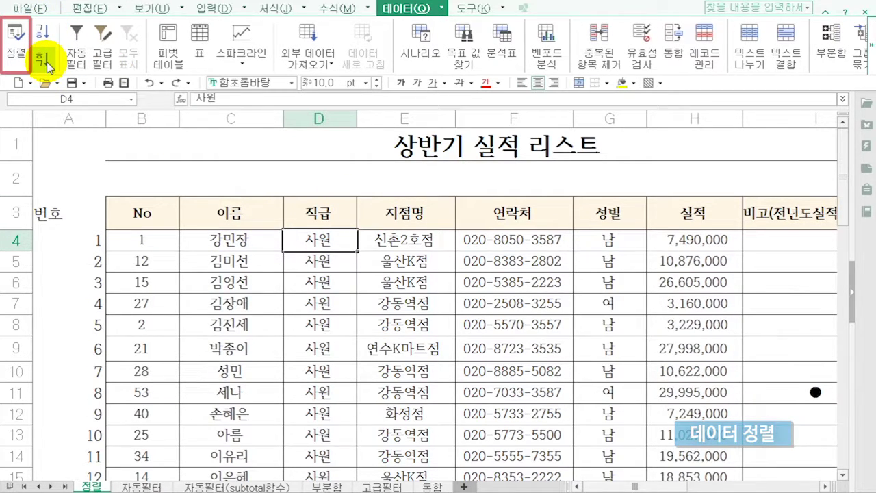
pyautogui.moveTo(70, 236); pyautogui.dragTo(71, 385)
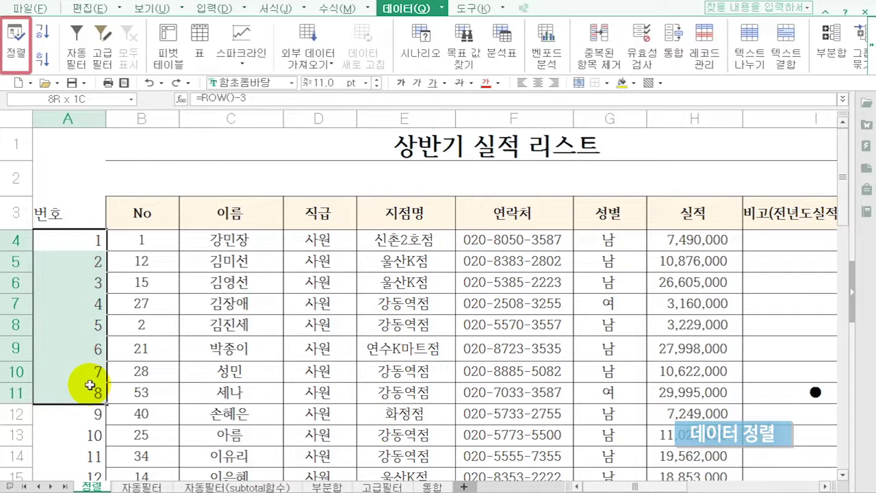
pyautogui.click(98, 348)
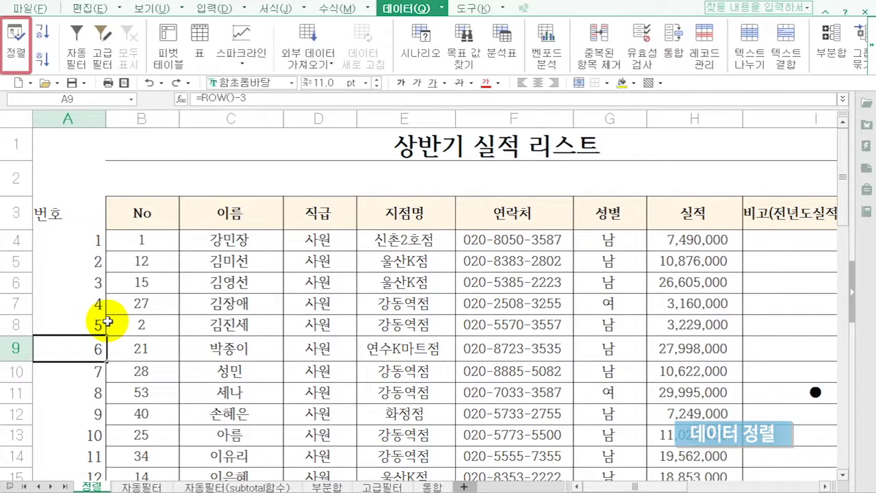
# Open the 자동필터 sheet and turn on AutoFilter for its performance list
pyautogui.click(141, 486)
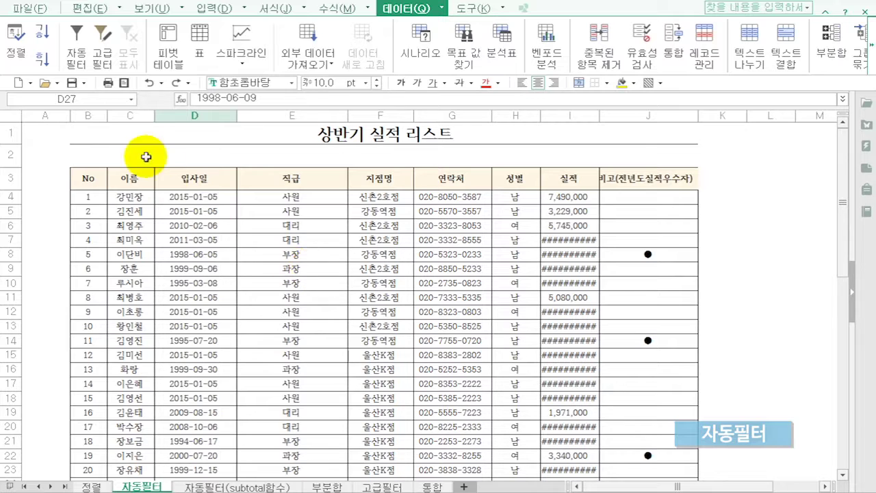
pyautogui.click(289, 236)
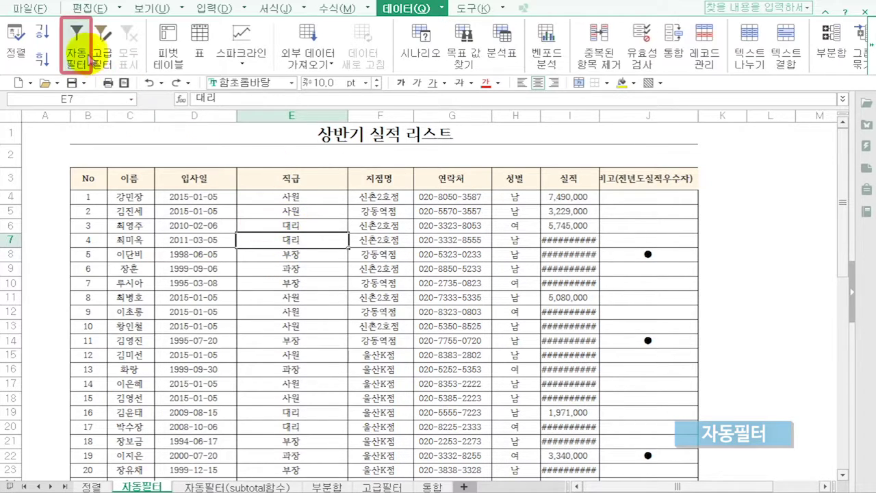
pyautogui.click(80, 58)
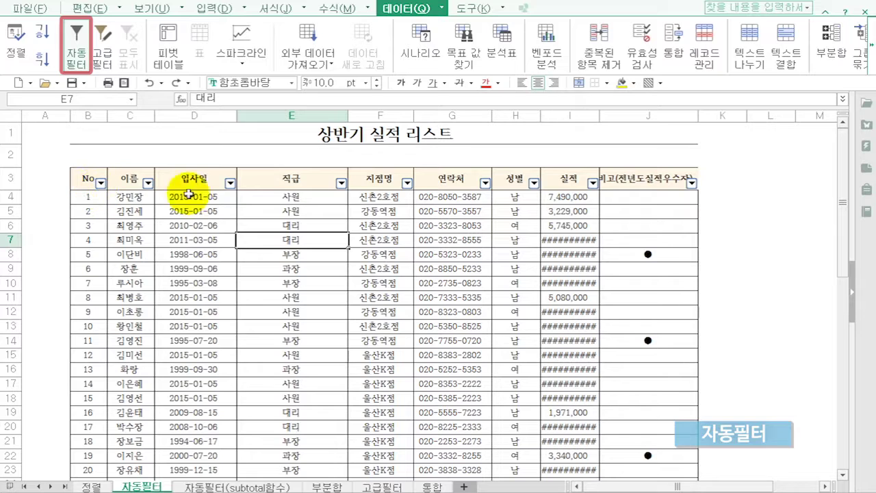
# Filter the 직급 column to show only 대리 and widen the 실적 column so its amounts fit
pyautogui.click(342, 183)
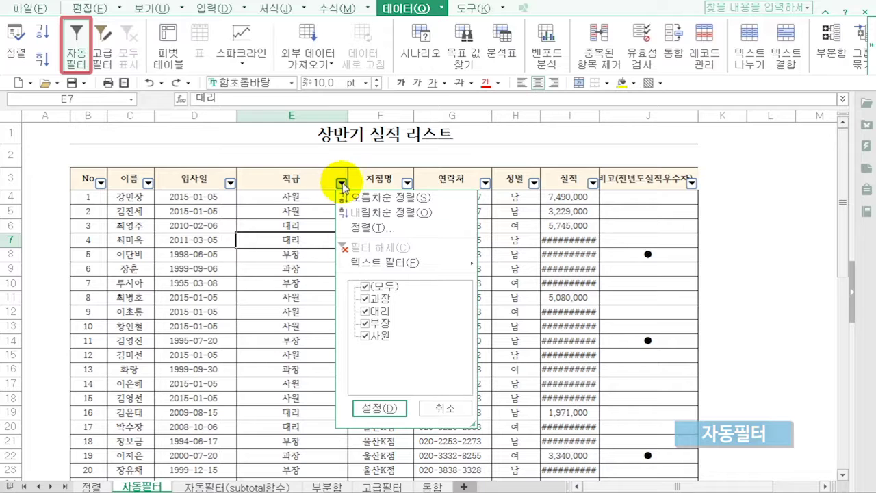
pyautogui.click(364, 288)
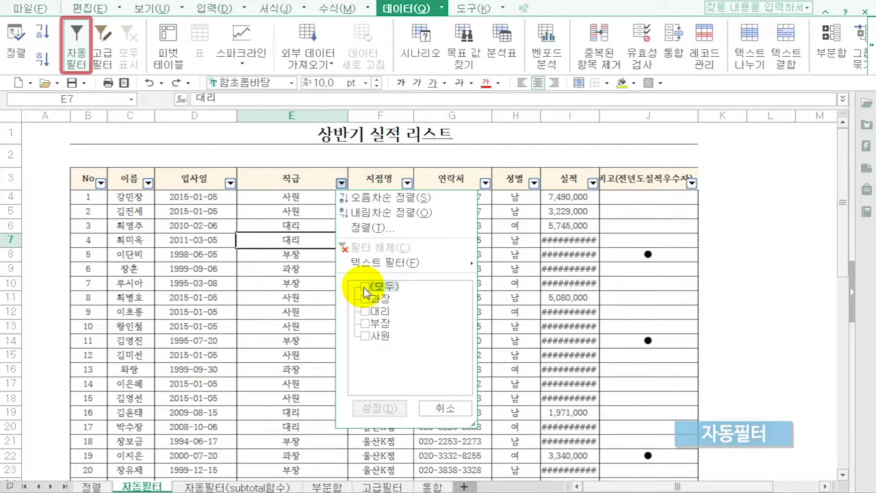
pyautogui.click(364, 311)
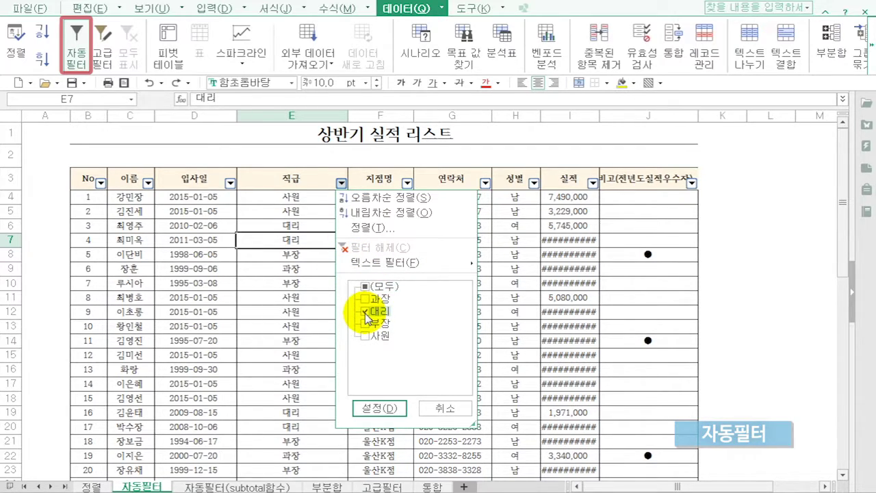
pyautogui.click(379, 408)
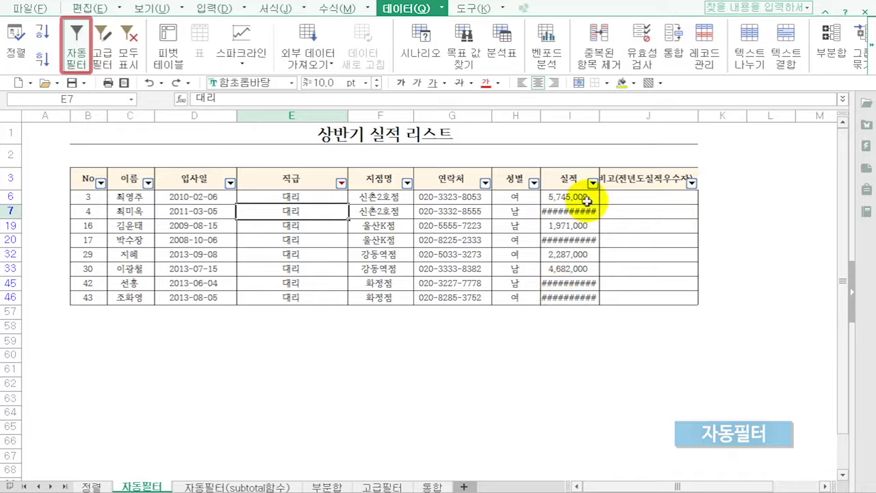
pyautogui.moveTo(601, 115); pyautogui.dragTo(607, 114)
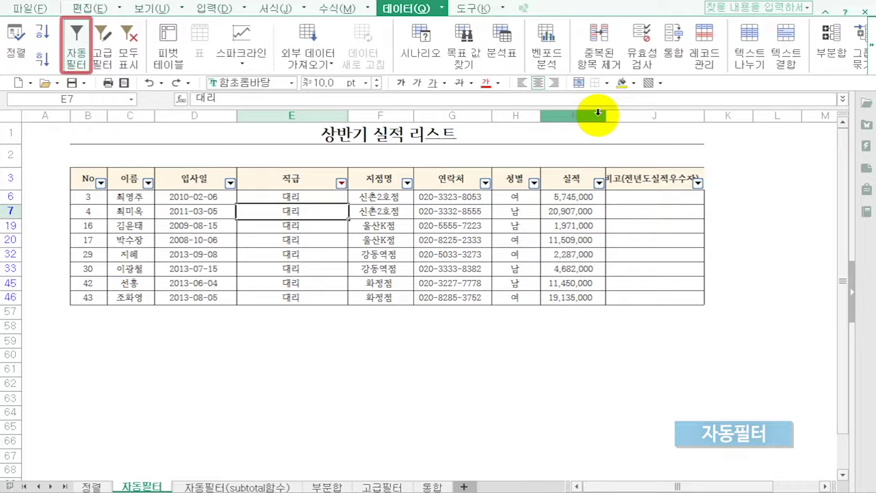
# Filter the 성별 column to show only 남
pyautogui.click(534, 183)
pyautogui.click(554, 286)
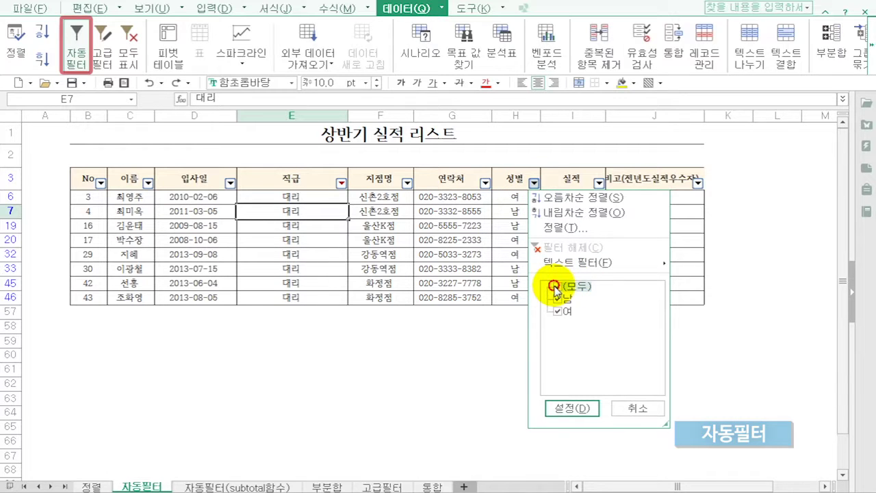
pyautogui.click(558, 298)
pyautogui.click(597, 419)
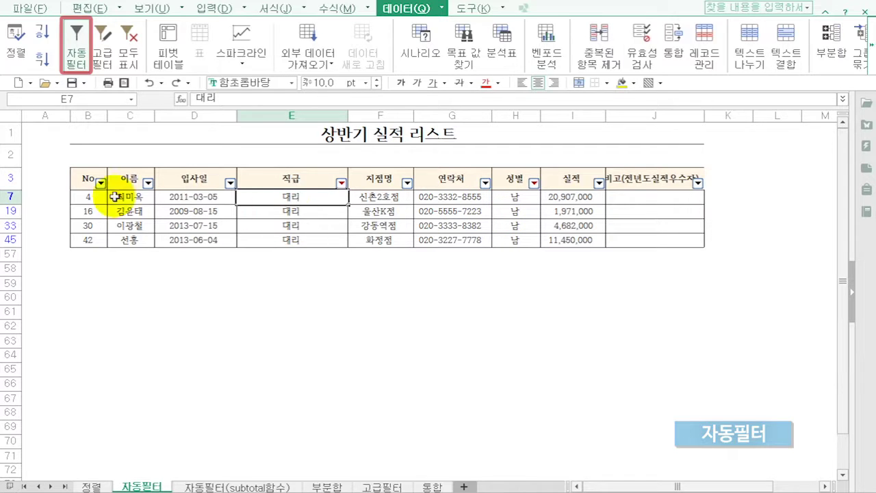
# Copy the whole filtered list including its headers and paste it at cell B60
pyautogui.moveTo(87, 177); pyautogui.dragTo(618, 226)
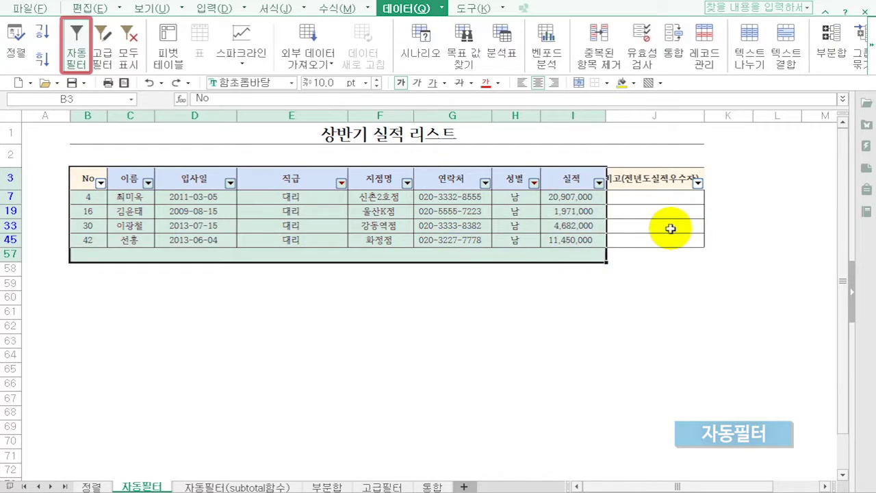
pyautogui.click(618, 227)
pyautogui.hotkey('ctrl', 'a')
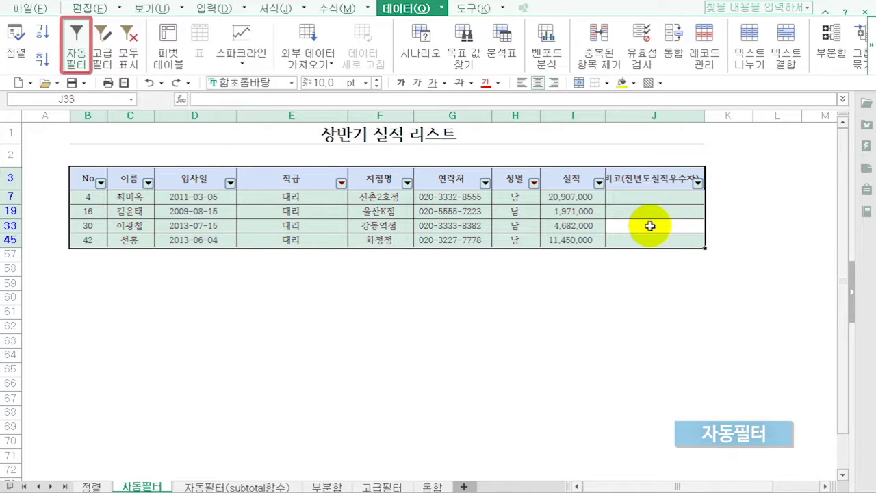
pyautogui.hotkey('ctrl', 'c')
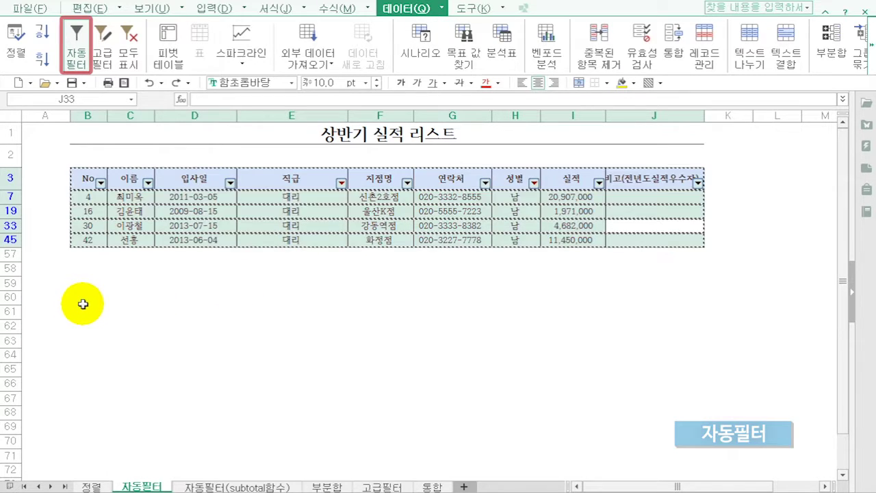
pyautogui.click(83, 303)
pyautogui.hotkey('ctrl', 'v')
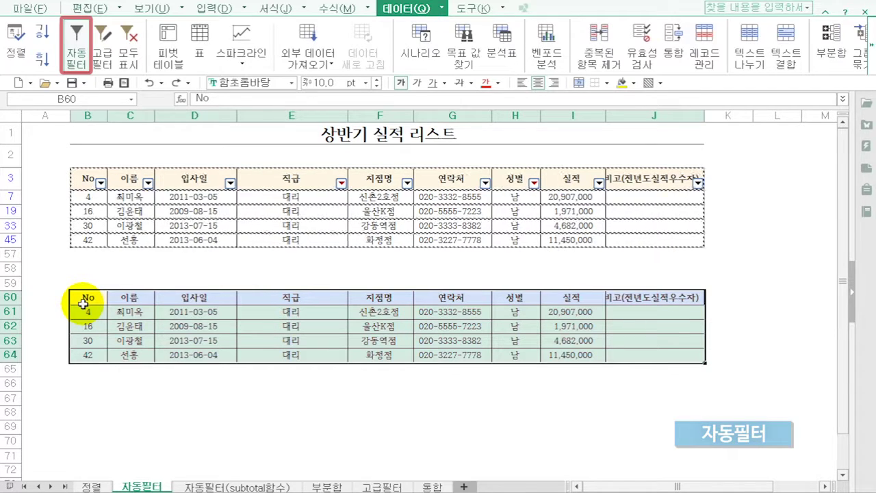
# Undo the pasted copy, and reset the list's filters by removing AutoFilter and applying it again
pyautogui.click(124, 211)
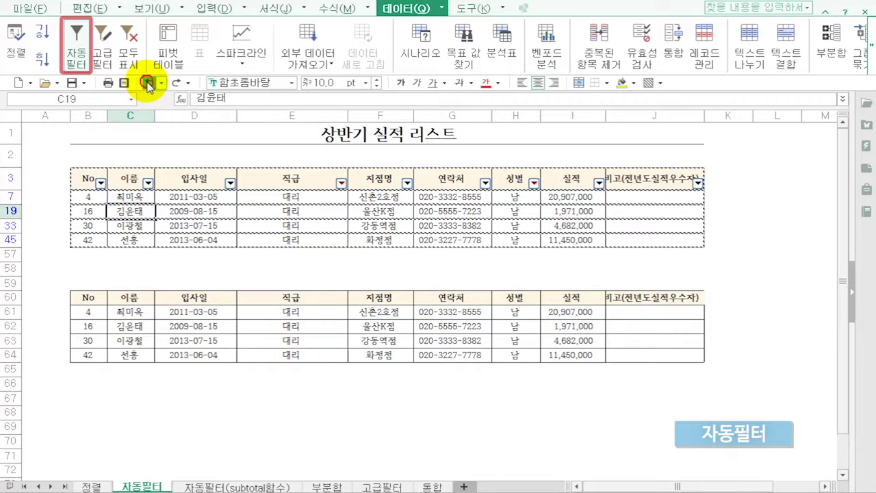
pyautogui.click(149, 83)
pyautogui.click(292, 211)
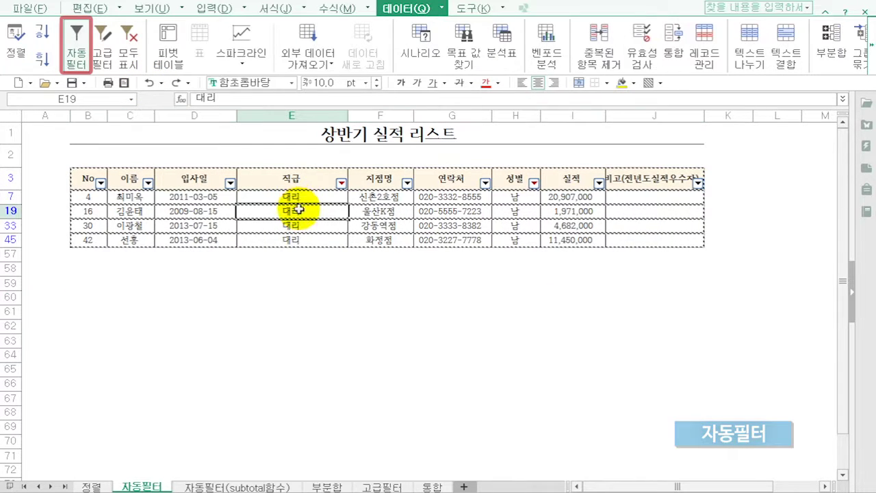
pyautogui.click(76, 56)
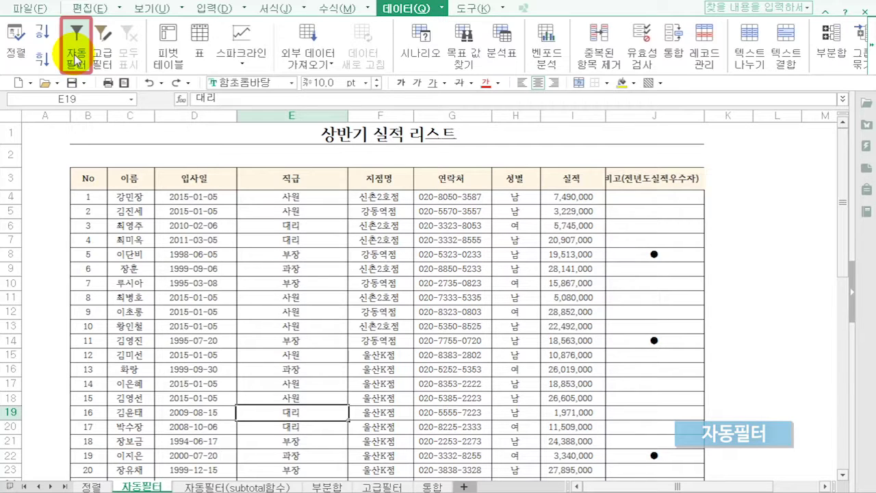
pyautogui.click(75, 56)
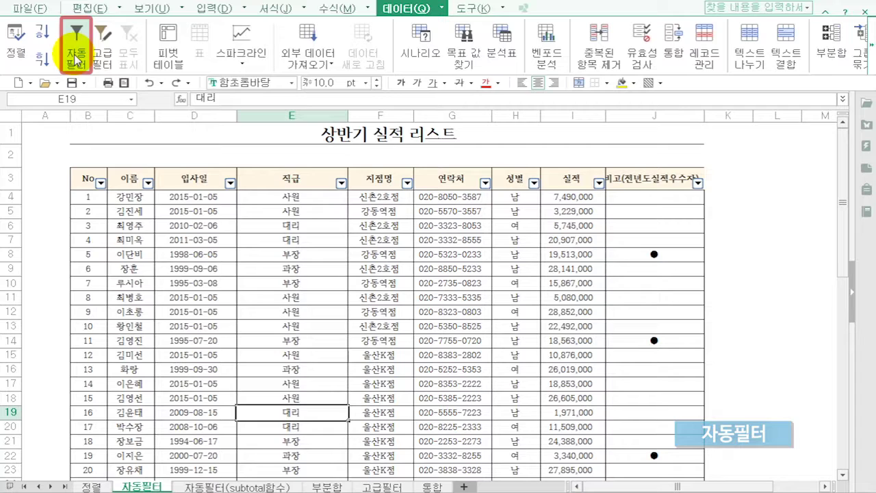
# Filter the 비고(전년도실적우수자) column to show only rows with no field value (필드값 없음)
pyautogui.click(698, 184)
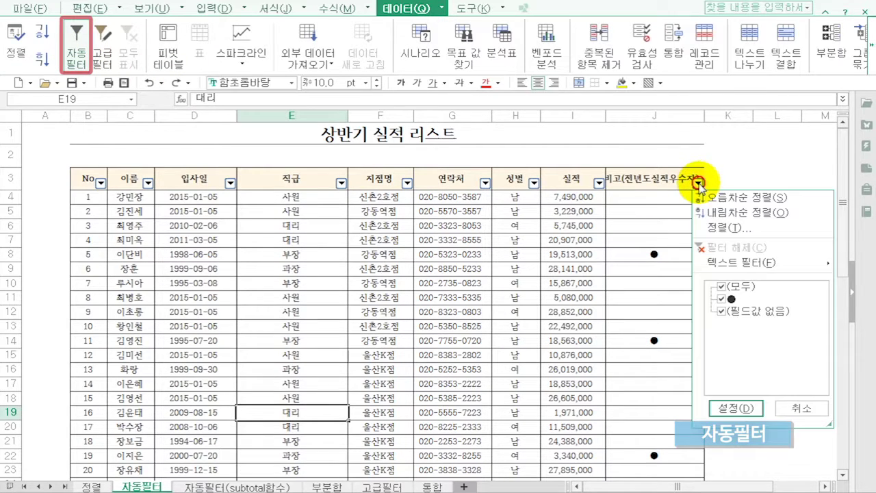
pyautogui.click(721, 286)
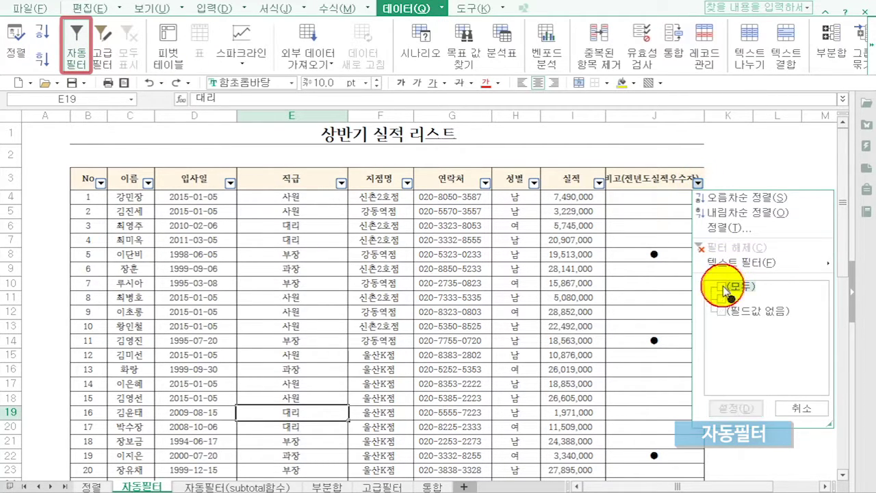
pyautogui.click(727, 311)
pyautogui.click(734, 408)
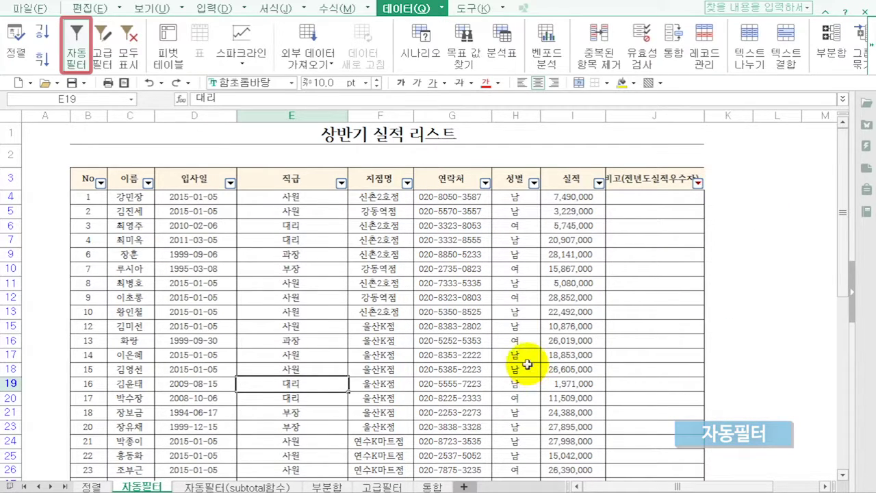
# Begin a custom text filter on the 연락처 column with the condition 제외할 끝 문자 and the value 3
pyautogui.click(485, 183)
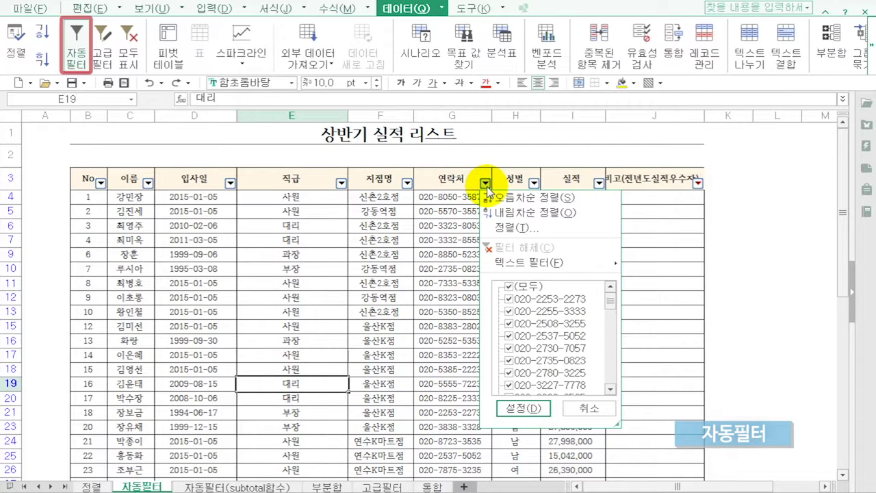
pyautogui.moveTo(551, 262)
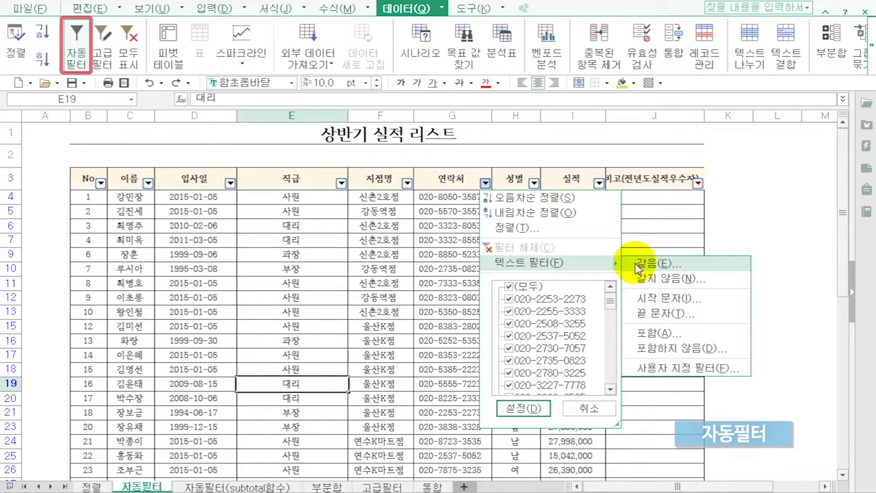
pyautogui.click(691, 348)
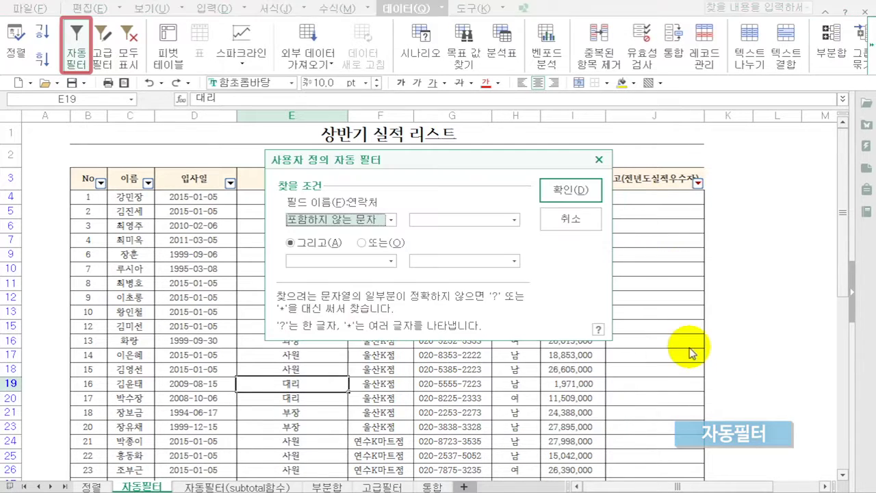
pyautogui.click(389, 220)
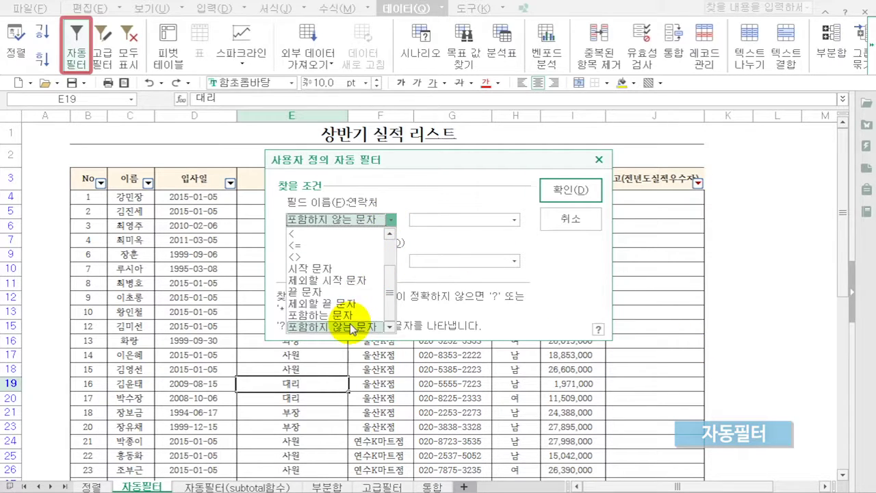
pyautogui.click(302, 306)
pyautogui.click(442, 223)
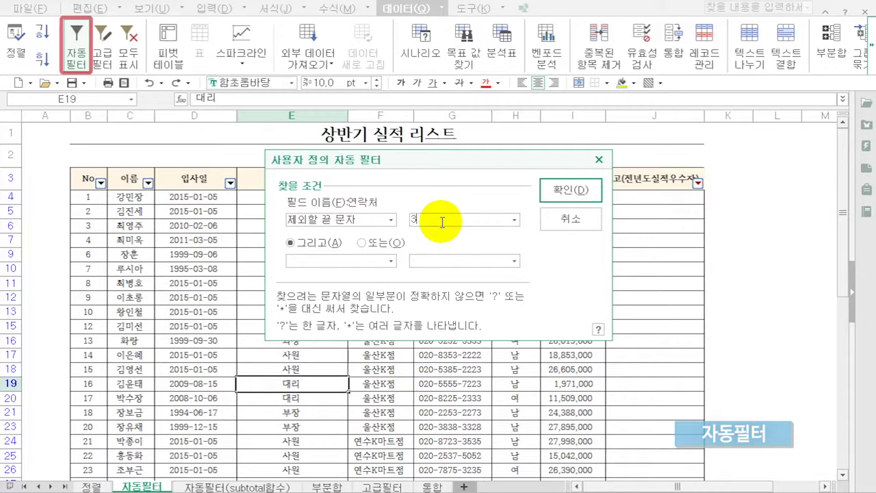
# Change the 연락처 filter condition to <> with the value *3 and apply it
pyautogui.click(390, 220)
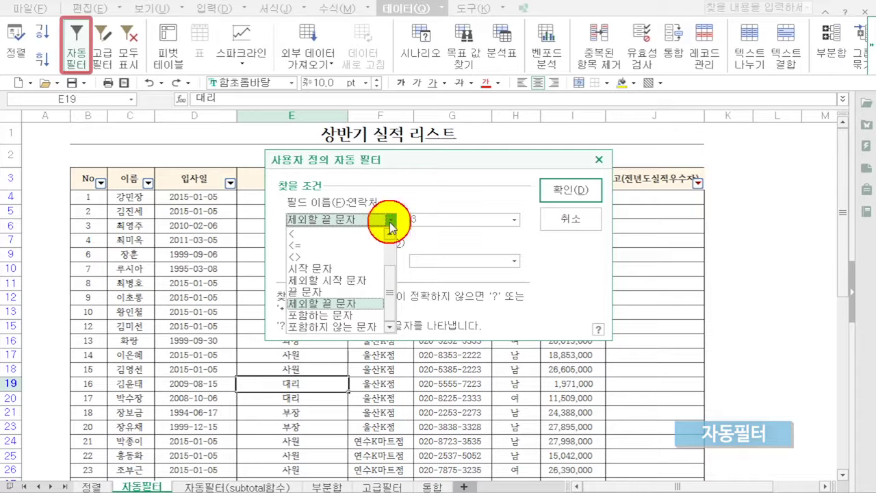
pyautogui.click(312, 257)
pyautogui.click(434, 220)
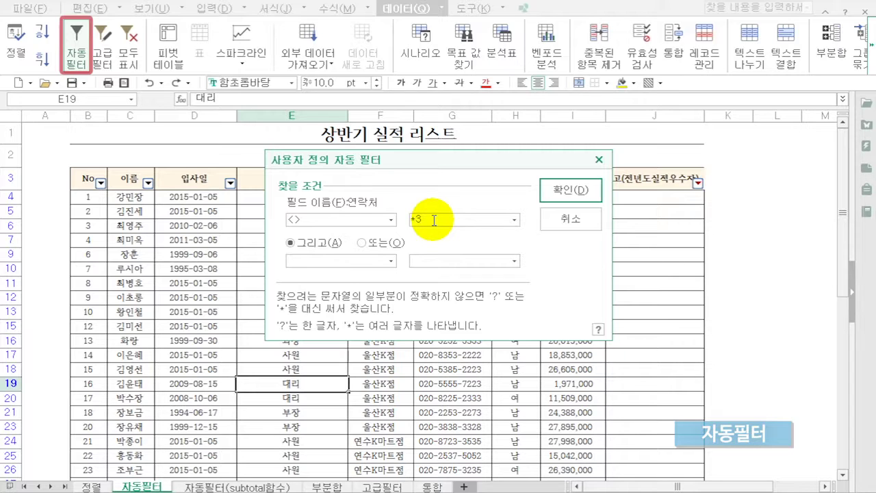
pyautogui.click(571, 191)
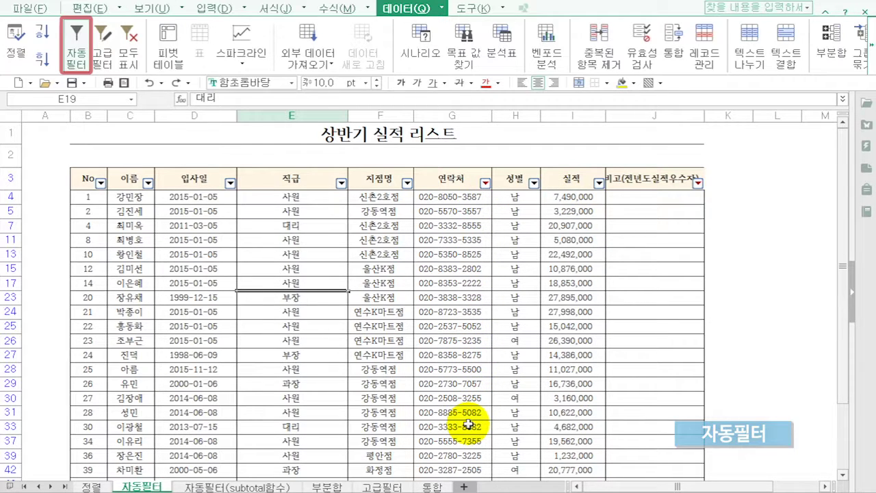
# Filter the 지점명 column to show only branch names containing K
pyautogui.click(407, 183)
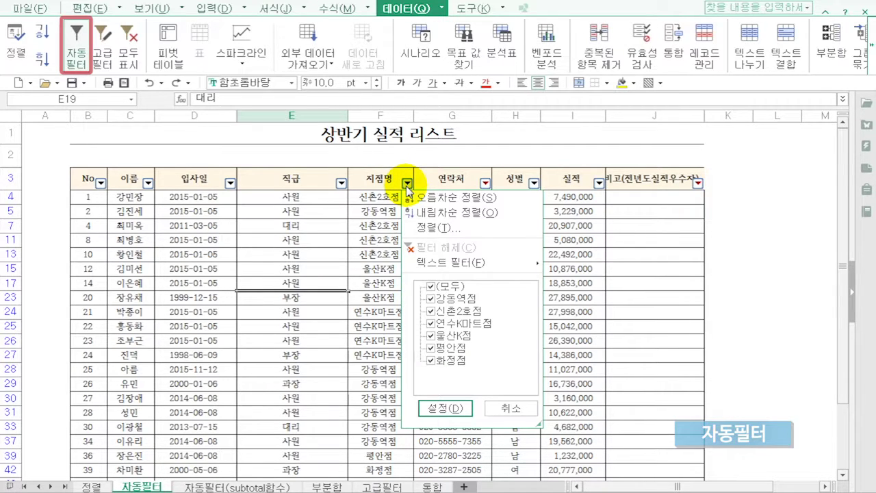
pyautogui.moveTo(486, 265)
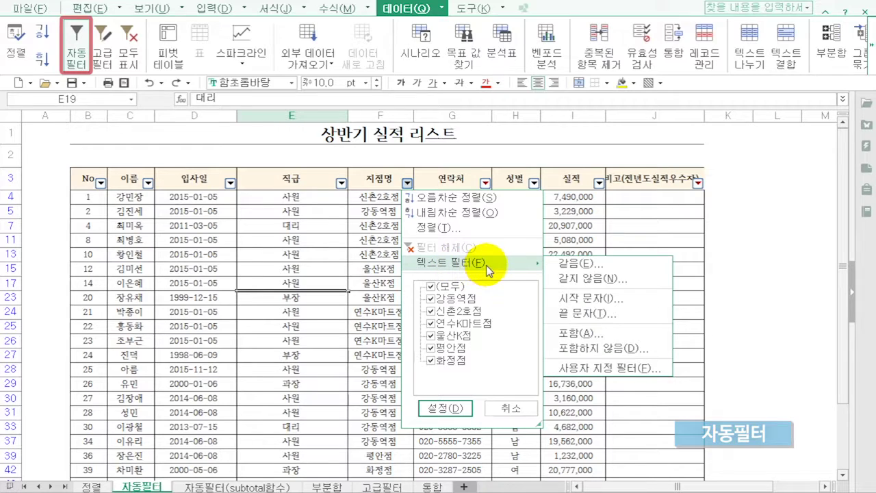
pyautogui.click(597, 334)
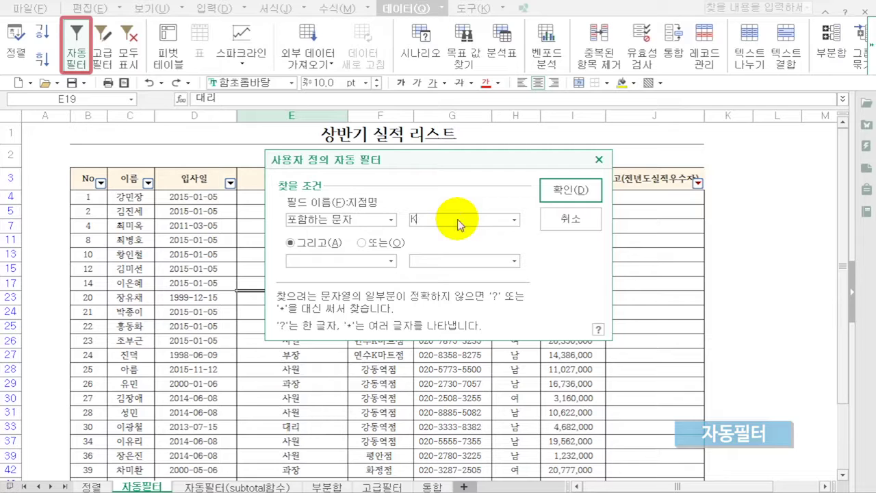
pyautogui.click(568, 189)
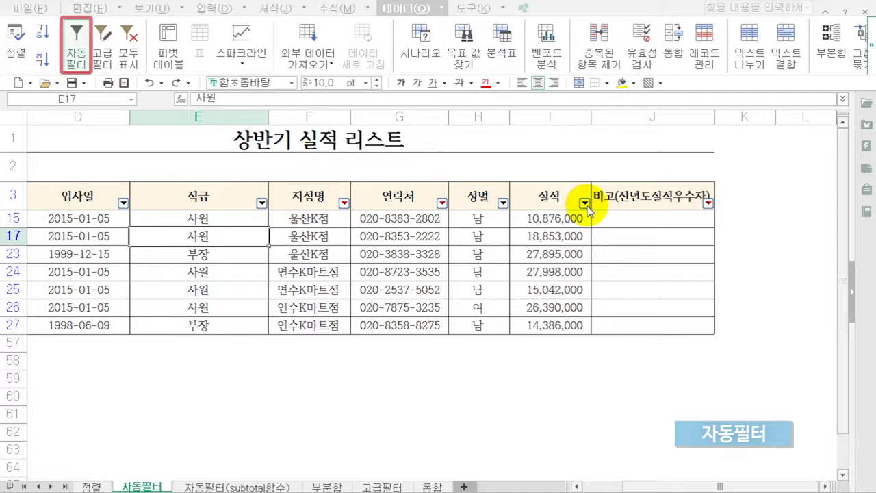
# Filter the 실적 column to show only amounts greater than or equal to 20000000
pyautogui.click(585, 204)
pyautogui.moveTo(666, 286)
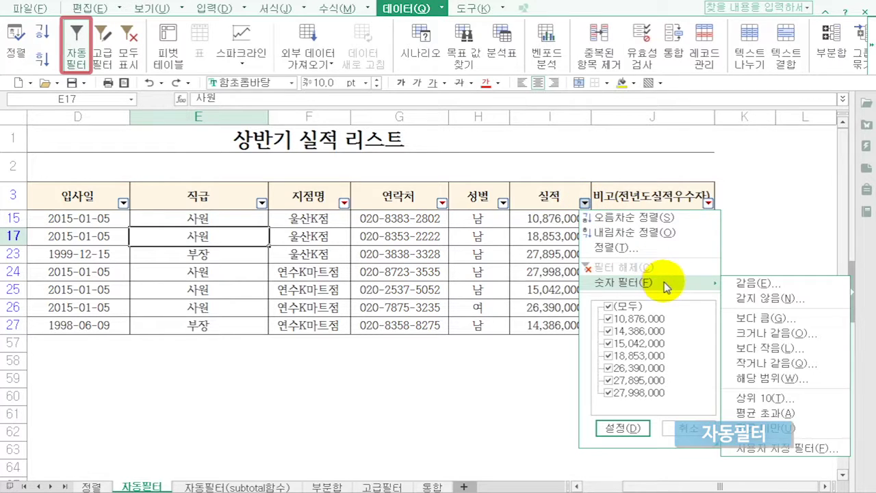
pyautogui.click(758, 334)
pyautogui.click(434, 217)
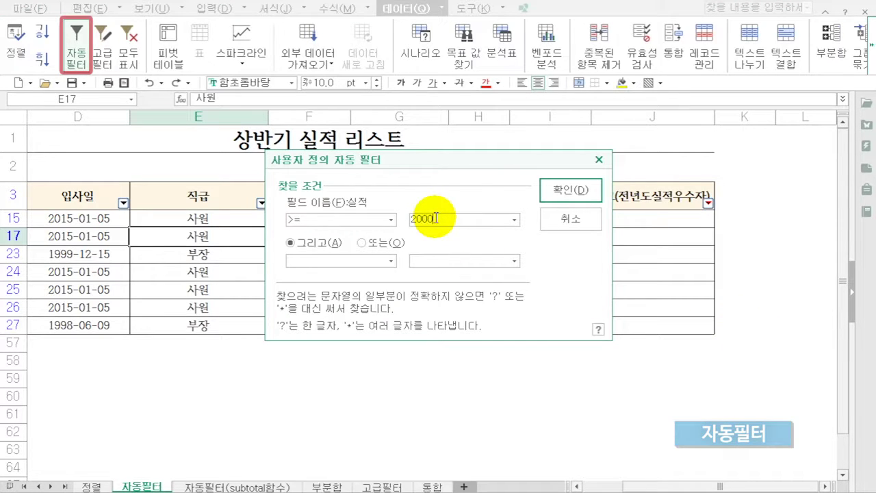
pyautogui.click(568, 189)
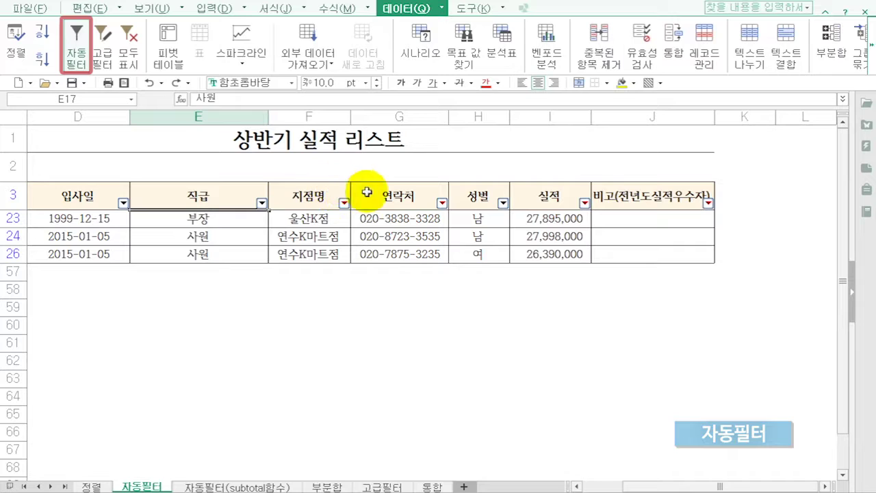
# Clear the filter on the 연락처 column
pyautogui.click(444, 204)
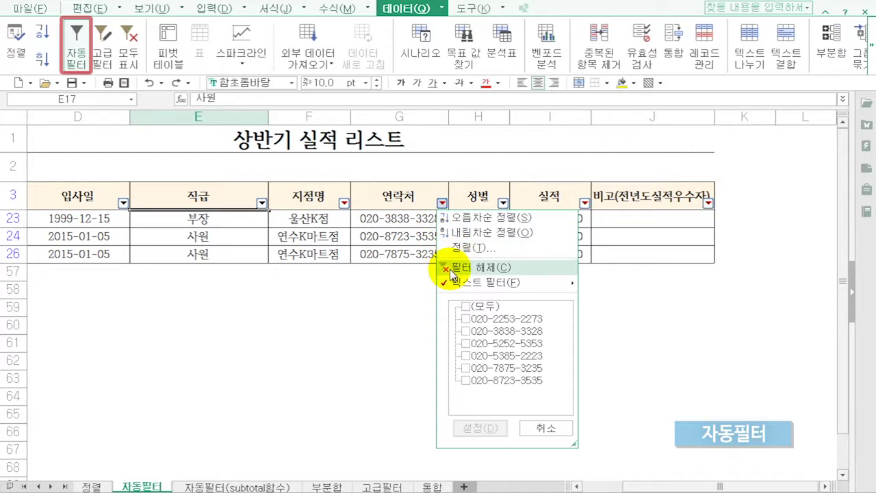
pyautogui.click(450, 267)
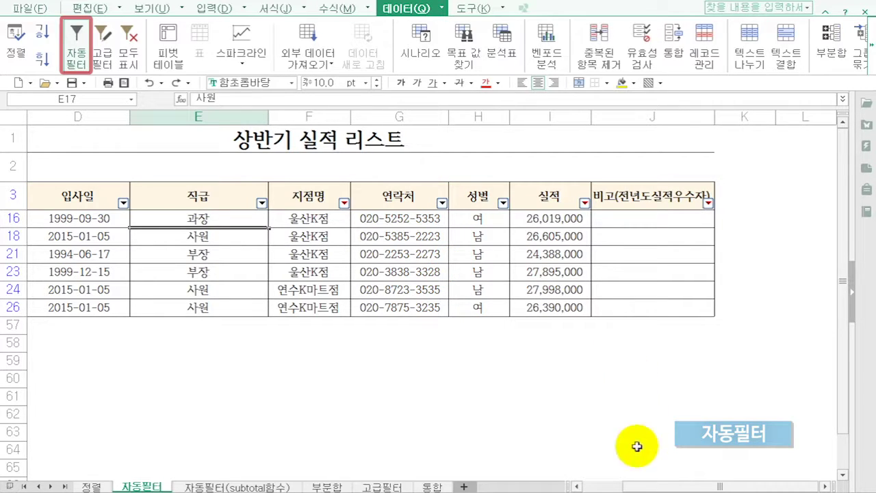
# Examine the months grouped under 2015년, 1999년 and 1994년 in the 입사일 filter without applying any change
pyautogui.click(645, 485)
pyautogui.click(288, 203)
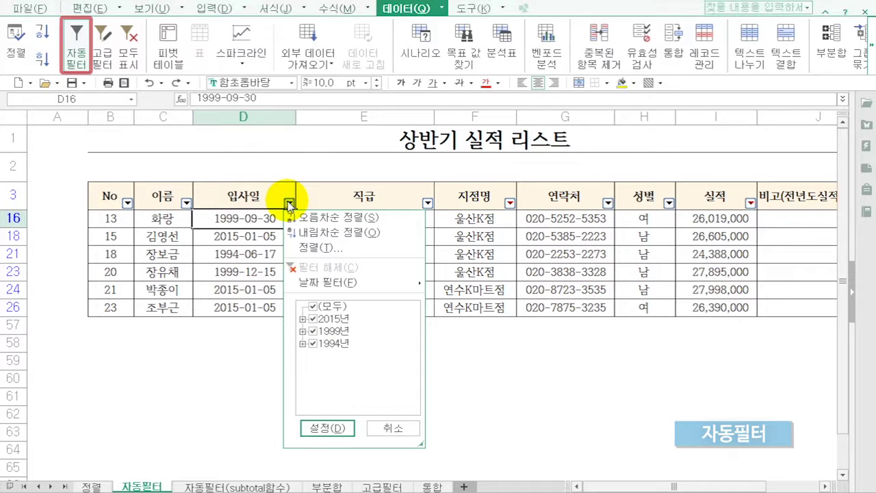
pyautogui.click(302, 318)
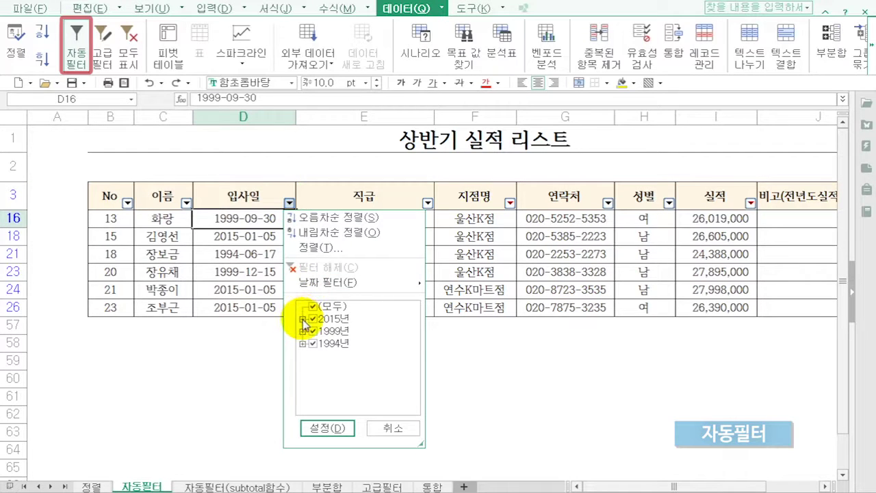
pyautogui.click(303, 343)
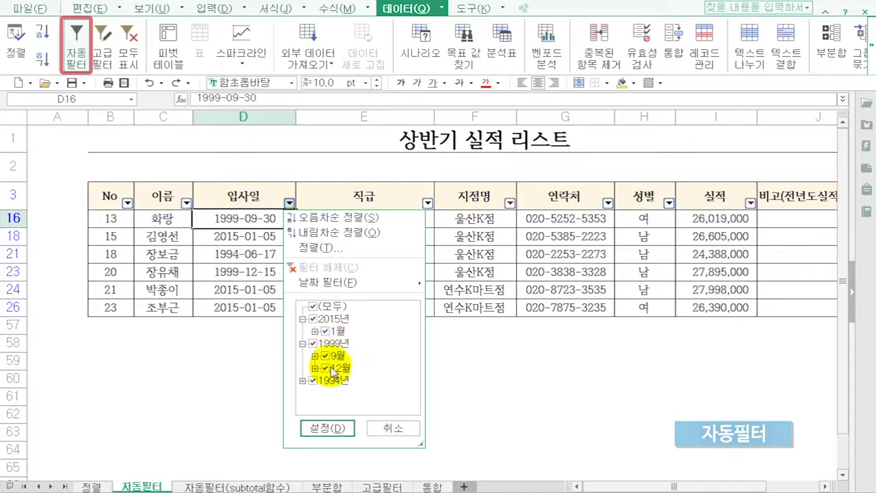
pyautogui.click(301, 379)
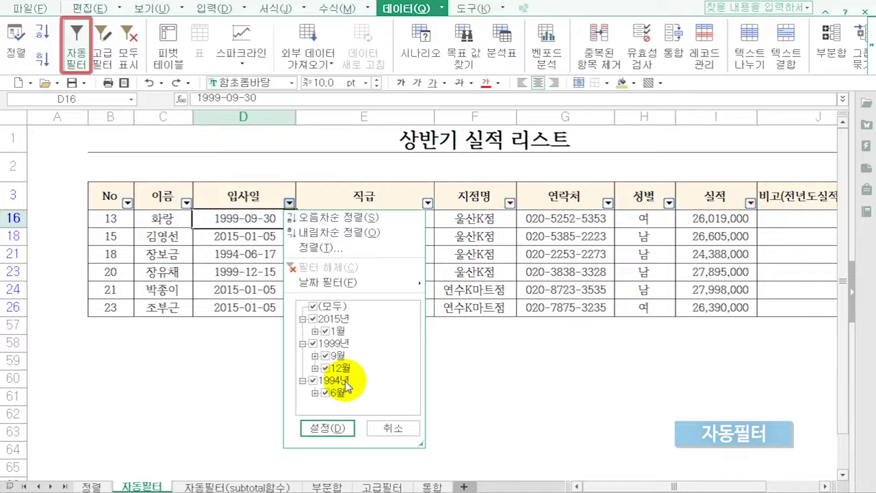
pyautogui.click(392, 428)
# Switch to the 자동필터(subtotal함수) sheet and apply AutoFilter from a single cell inside the list
pyautogui.click(226, 486)
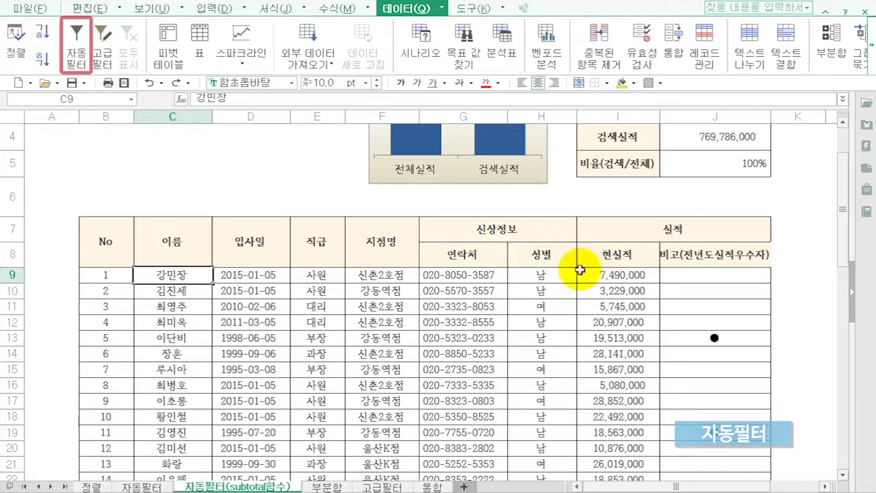
pyautogui.click(454, 287)
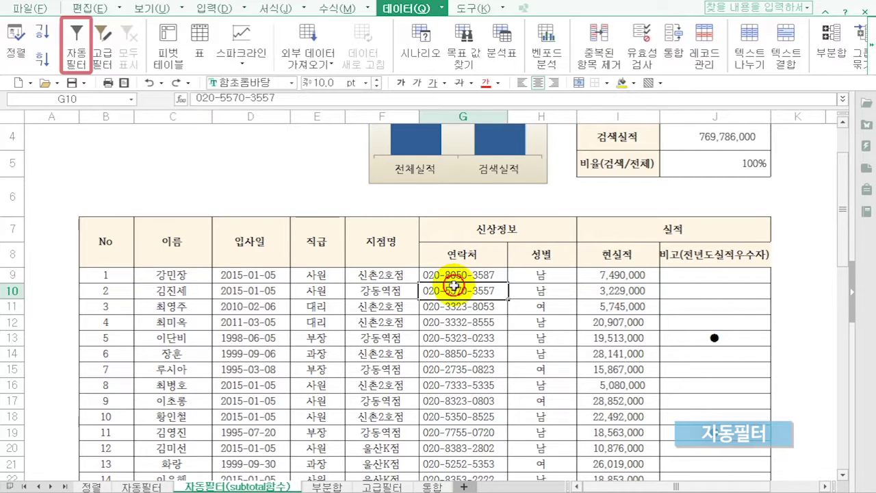
pyautogui.click(75, 54)
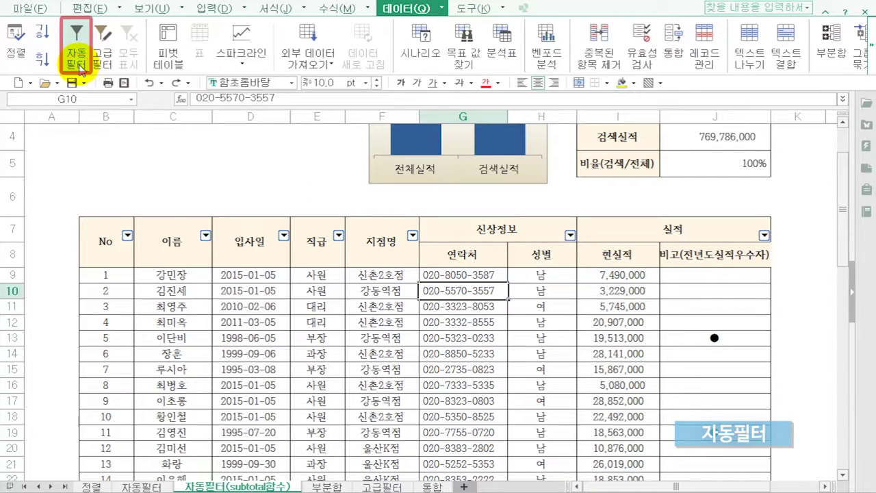
# Check which values the merged 신상정보 header's filter offers for the 성별 column, and remove AutoFilter from the list
pyautogui.click(530, 253)
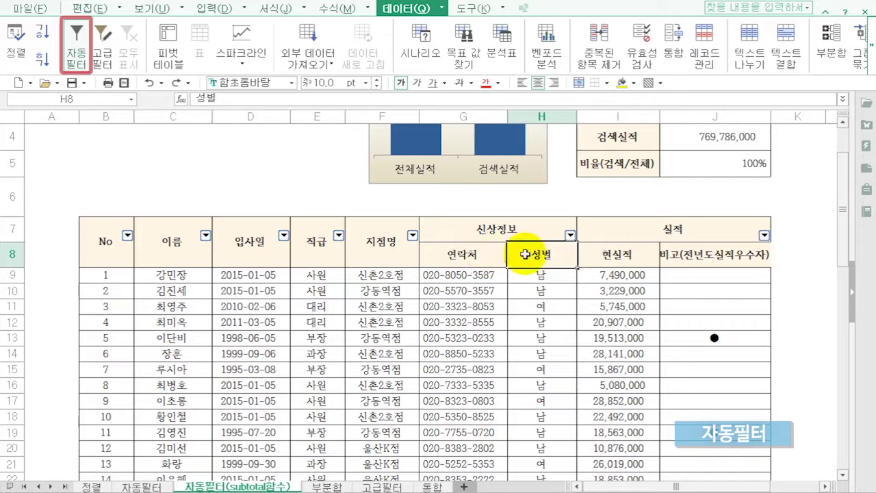
pyautogui.click(571, 235)
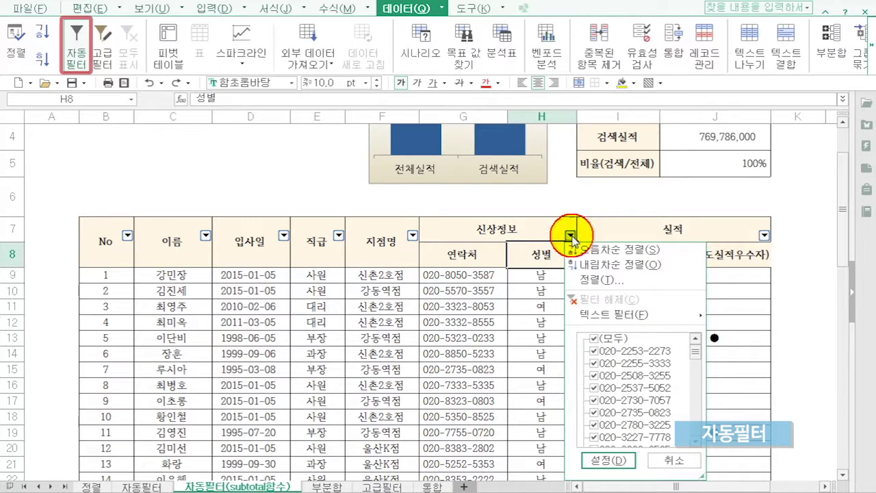
pyautogui.click(505, 306)
pyautogui.click(76, 53)
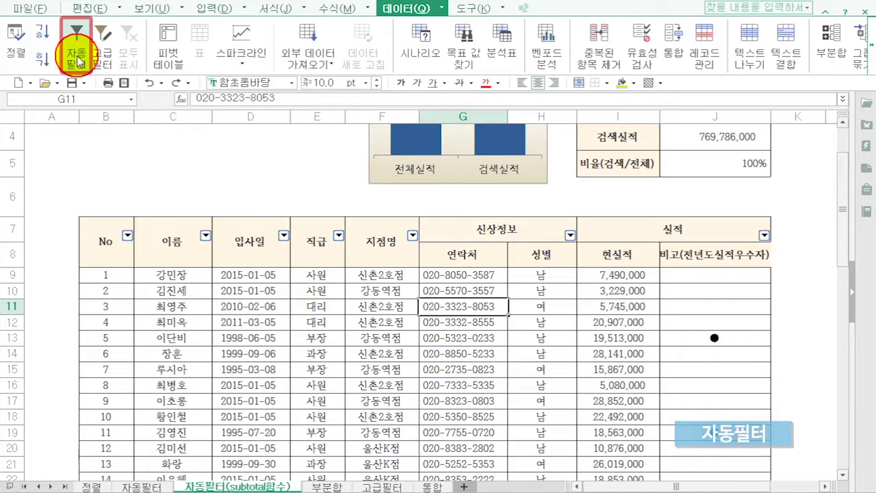
# Apply AutoFilter to the whole of header row 8 and check the filter values of the 연락처 column
pyautogui.click(6, 255)
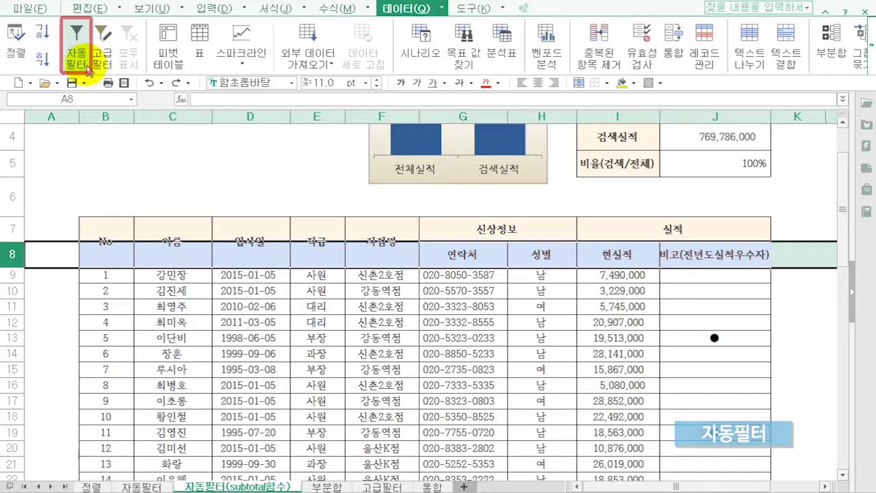
pyautogui.click(75, 44)
pyautogui.click(504, 318)
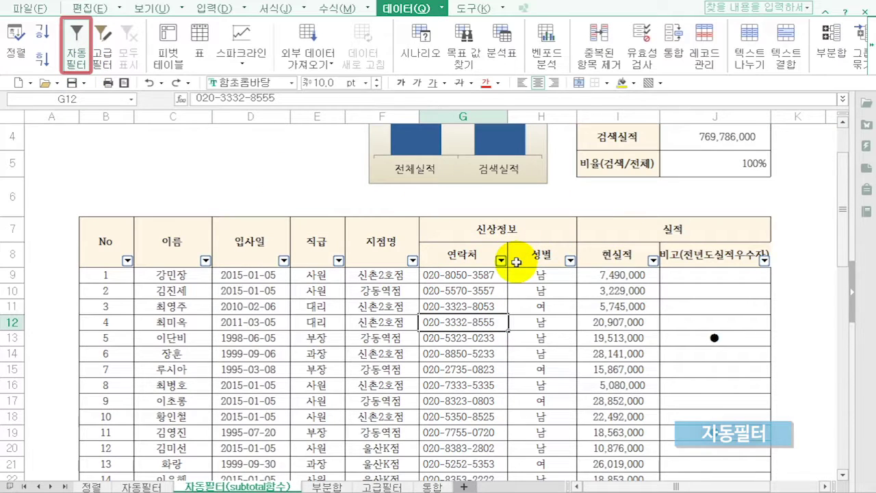
pyautogui.click(502, 260)
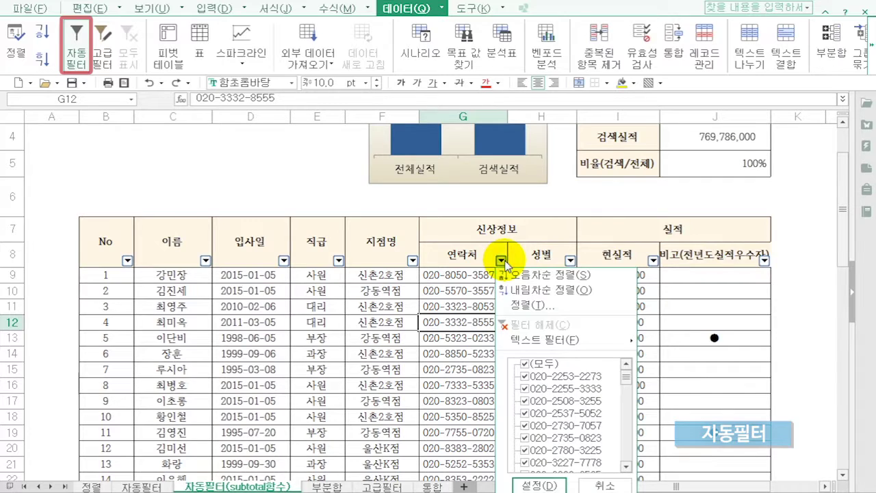
# Filter the 성별 column on the subtotal sheet to show only 남
pyautogui.click(569, 261)
pyautogui.click(569, 261)
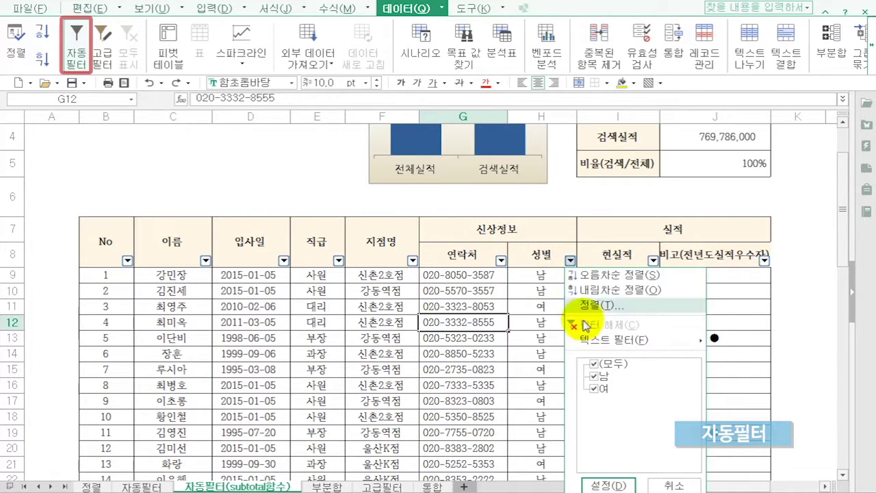
pyautogui.click(593, 363)
pyautogui.click(594, 376)
pyautogui.click(618, 484)
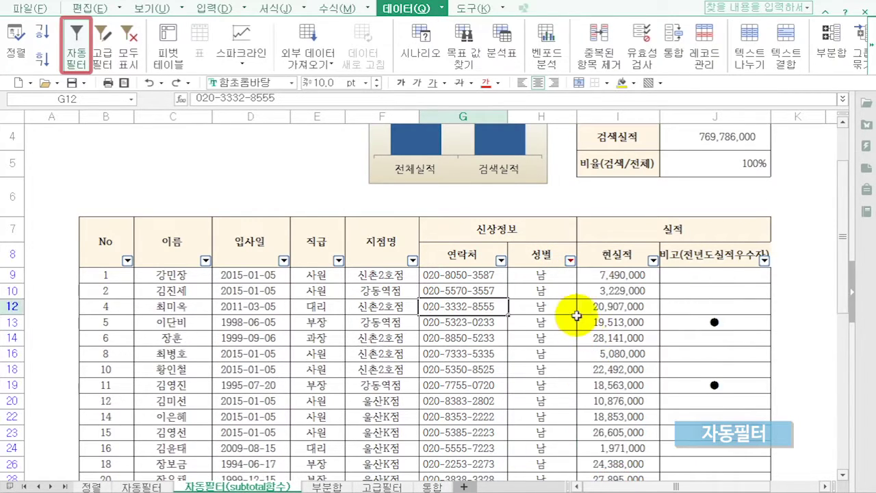
# Filter the 직급 column to show only 과장 and 부장
pyautogui.click(337, 260)
pyautogui.click(364, 364)
pyautogui.click(364, 376)
pyautogui.click(367, 401)
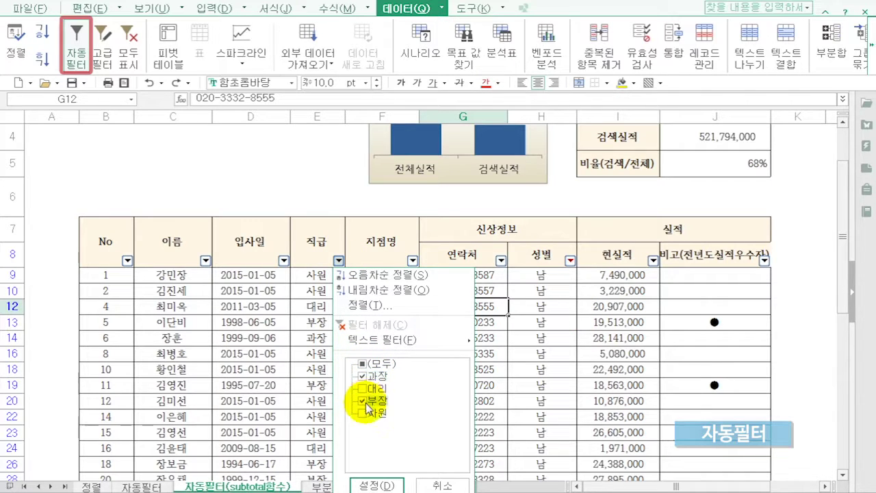
pyautogui.click(373, 485)
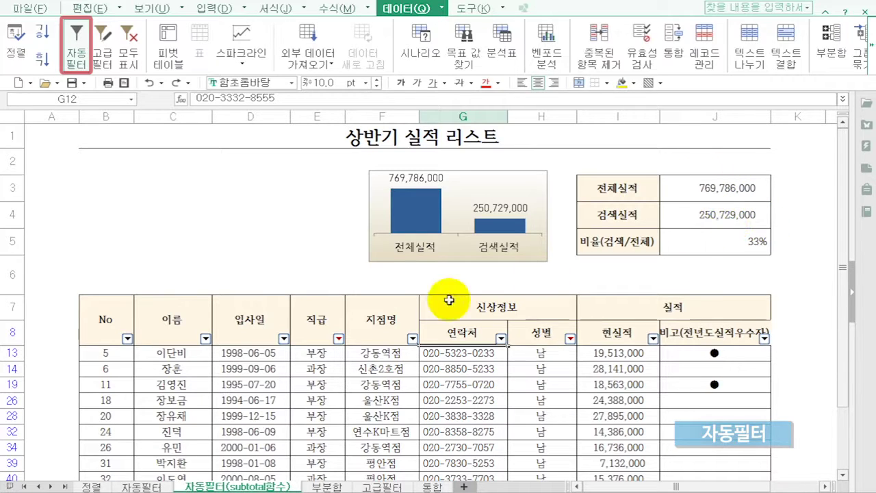
# Filter the 이름 column to the employees in rows No 5, 26, 32 and 45, and open the 검색실적 SUBTOTAL formula in cell J4
pyautogui.click(205, 338)
pyautogui.click(228, 190)
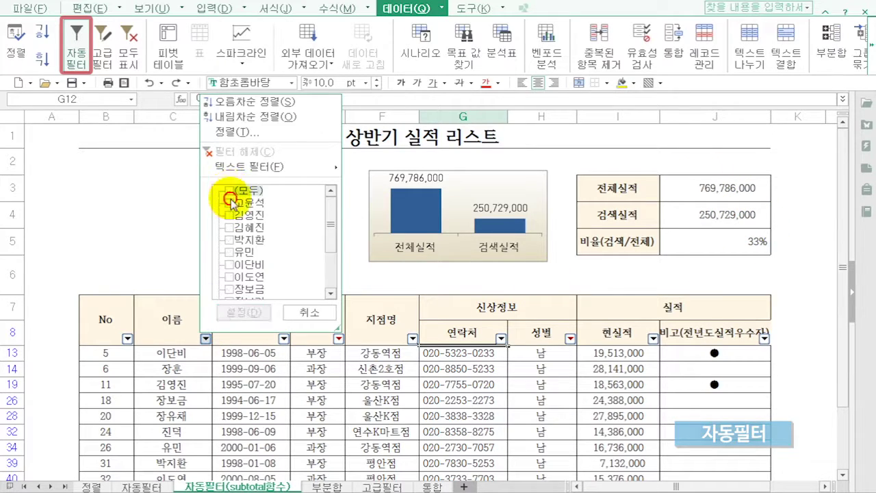
pyautogui.click(229, 227)
pyautogui.click(229, 252)
pyautogui.click(230, 264)
pyautogui.click(230, 276)
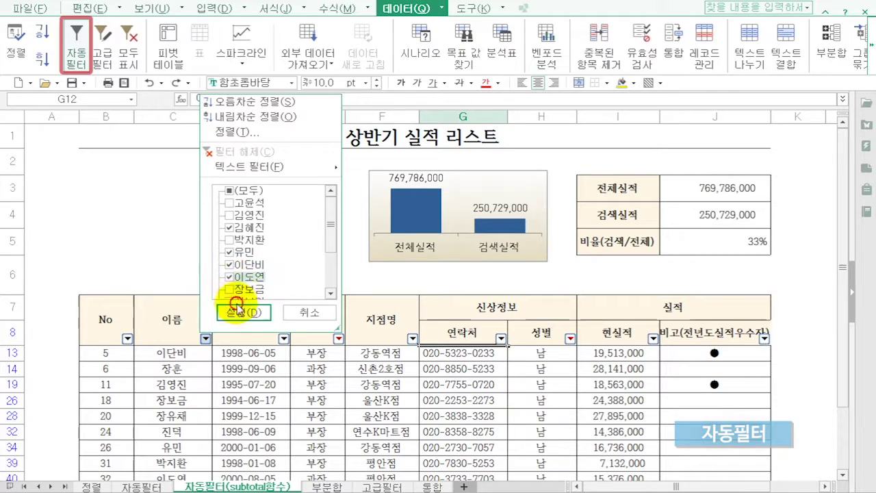
pyautogui.click(244, 312)
pyautogui.click(731, 221)
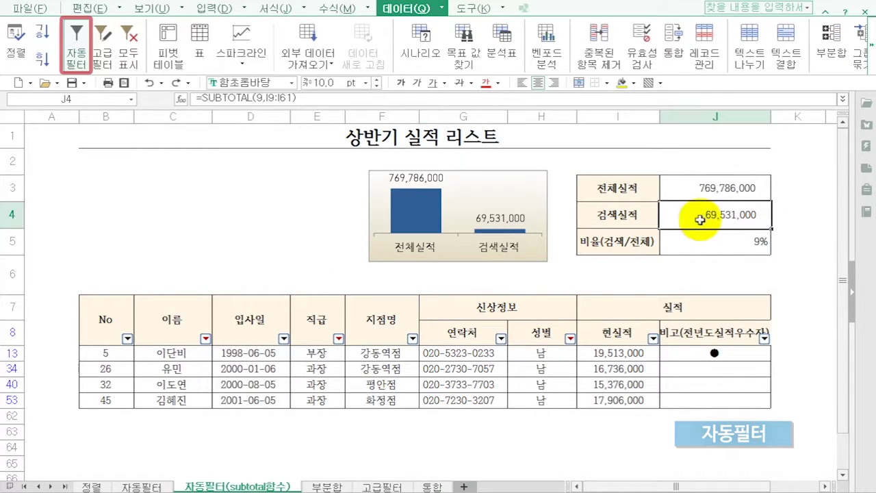
pyautogui.doubleClick(710, 213)
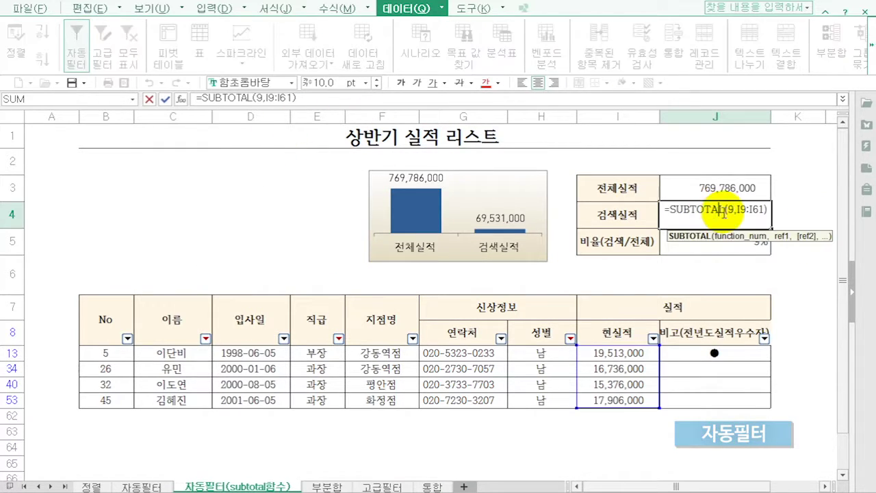
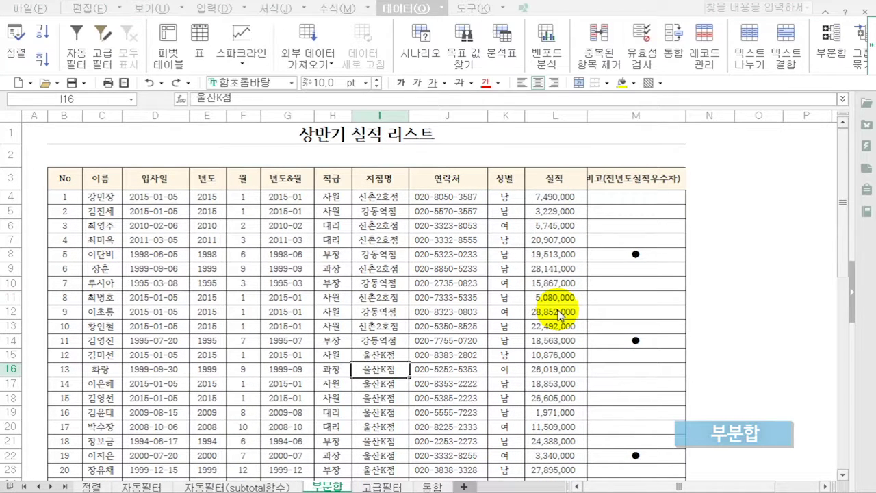
# Sort the list on the 부분합 sheet by 지점명 and second by 성별, both in ascending order
pyautogui.click(356, 279)
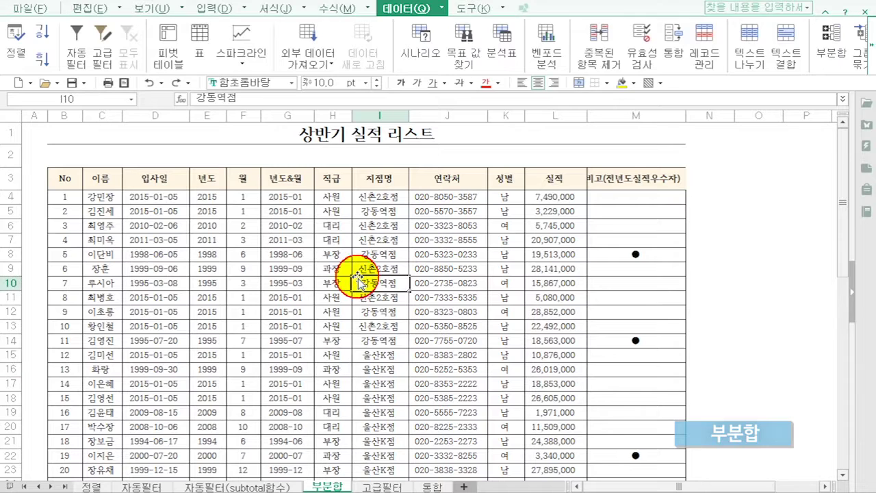
pyautogui.click(16, 49)
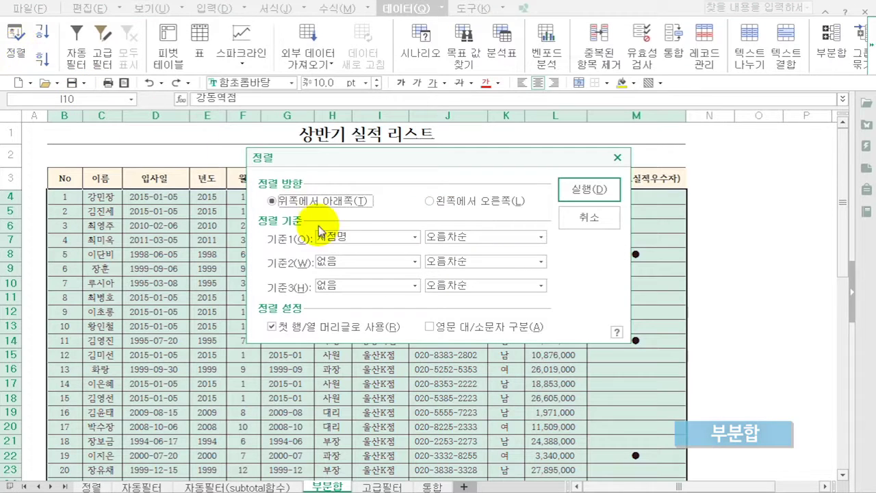
pyautogui.click(363, 261)
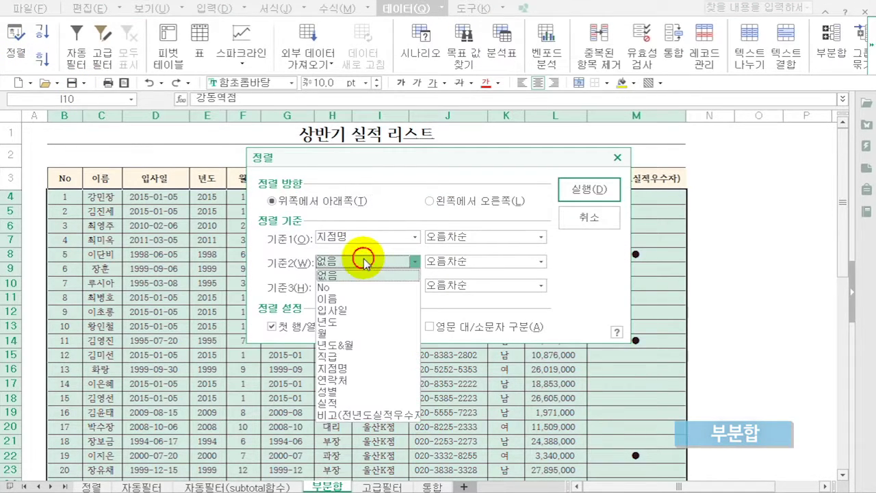
pyautogui.click(327, 391)
pyautogui.click(599, 190)
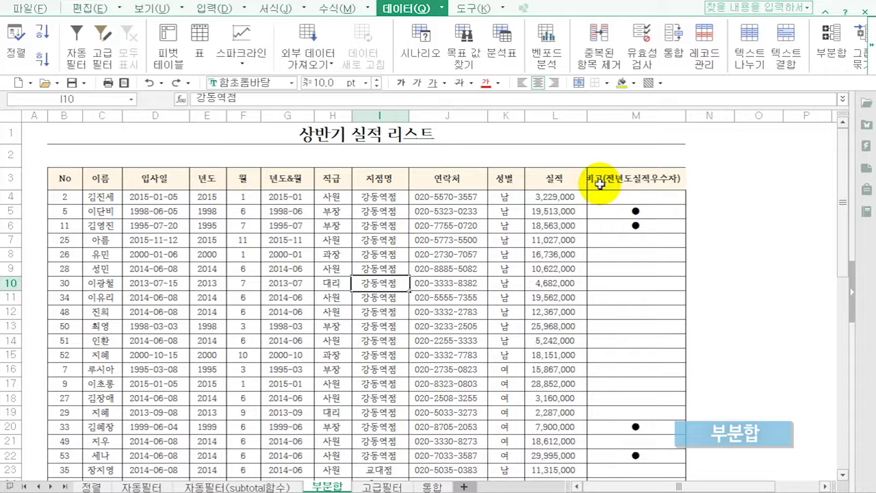
# Start a subtotal on the sorted list with 지점명 as the item to group by and the 합계 function
pyautogui.click(844, 61)
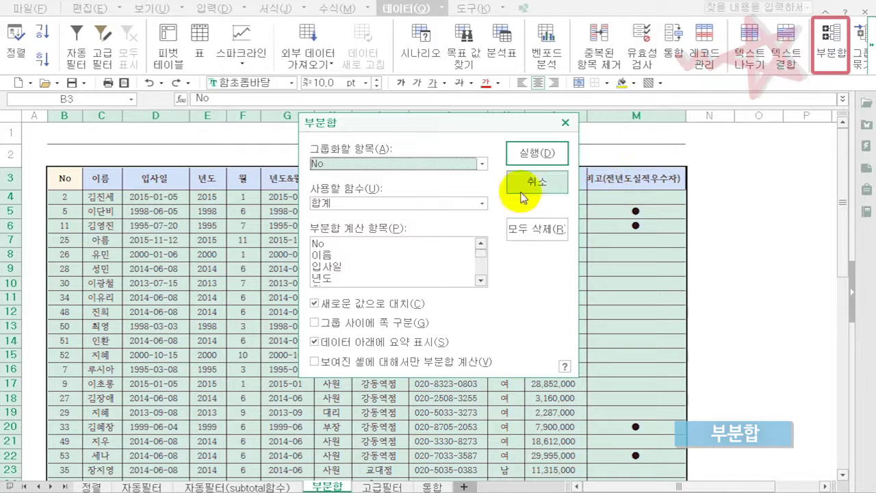
pyautogui.click(388, 165)
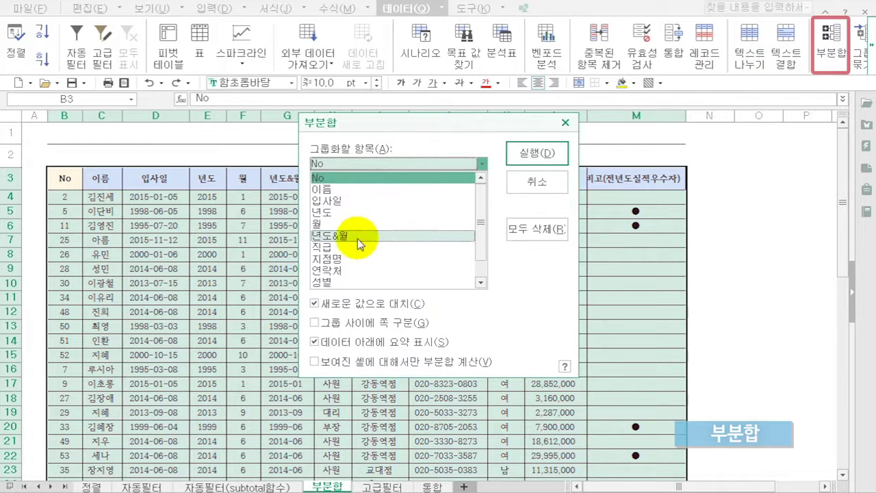
pyautogui.click(348, 258)
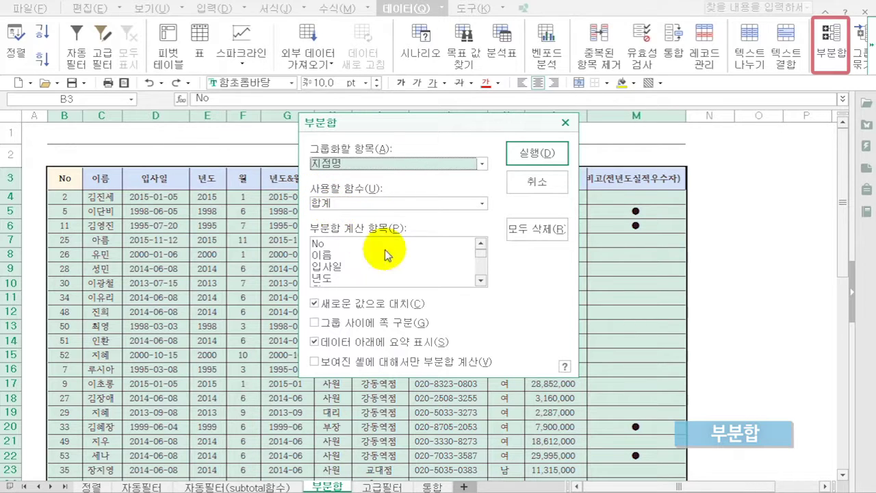
# Choose 지점명 and 실적 as the subtotal calculation items and deselect 비고(전년도실적우수자)
pyautogui.click(482, 280)
pyautogui.click(482, 279)
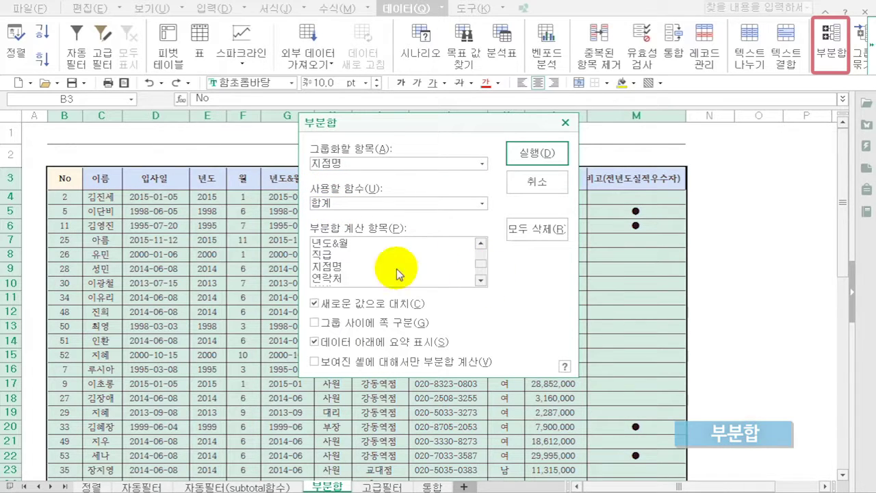
pyautogui.click(352, 264)
pyautogui.click(482, 281)
pyautogui.click(482, 281)
pyautogui.click(482, 280)
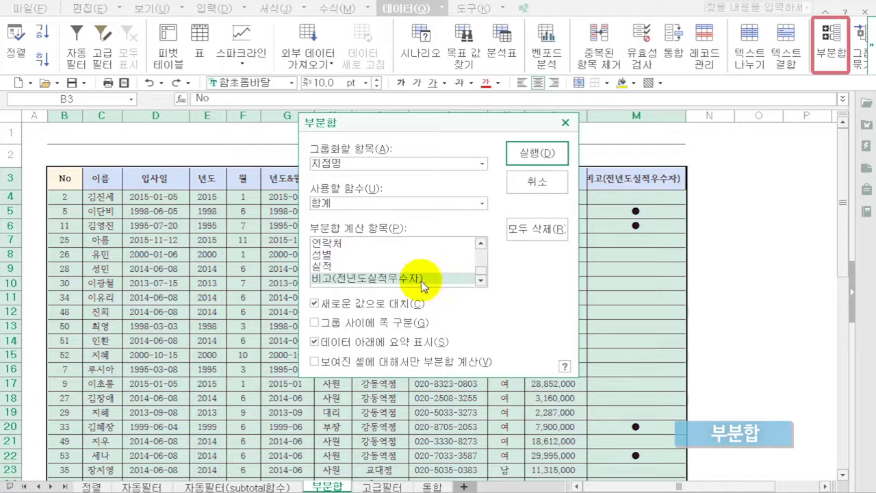
pyautogui.click(336, 266)
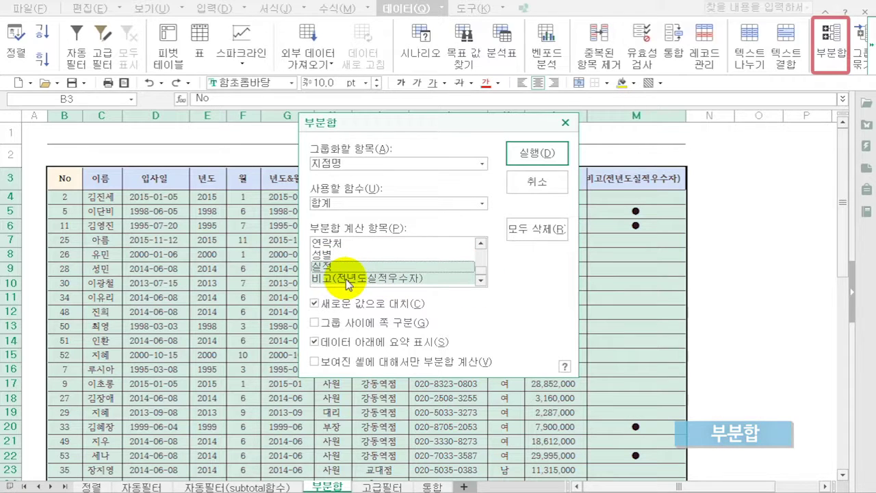
pyautogui.click(347, 279)
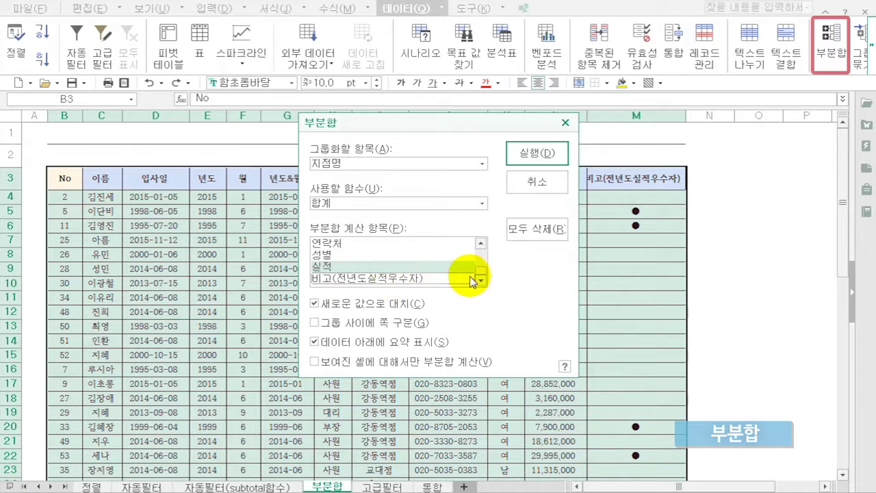
# Recheck the 지점명 calculation item, turn on page breaks between groups, and generate the subtotals
pyautogui.click(482, 243)
pyautogui.click(482, 243)
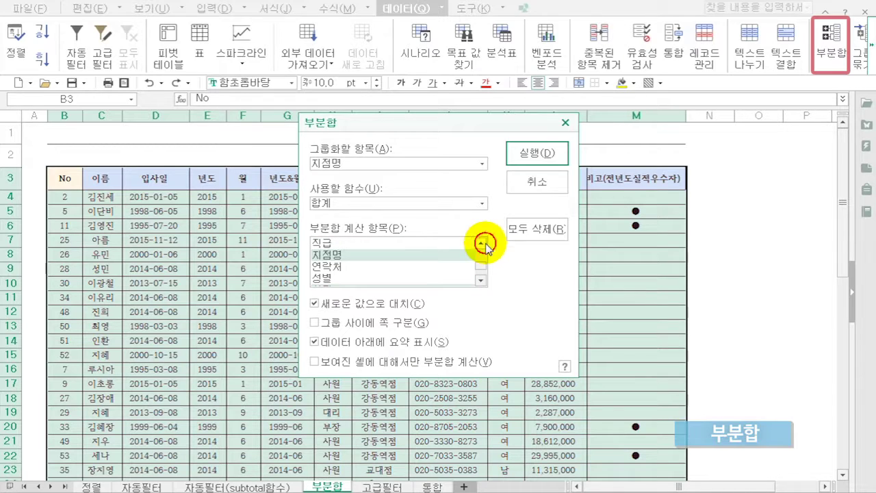
pyautogui.click(343, 256)
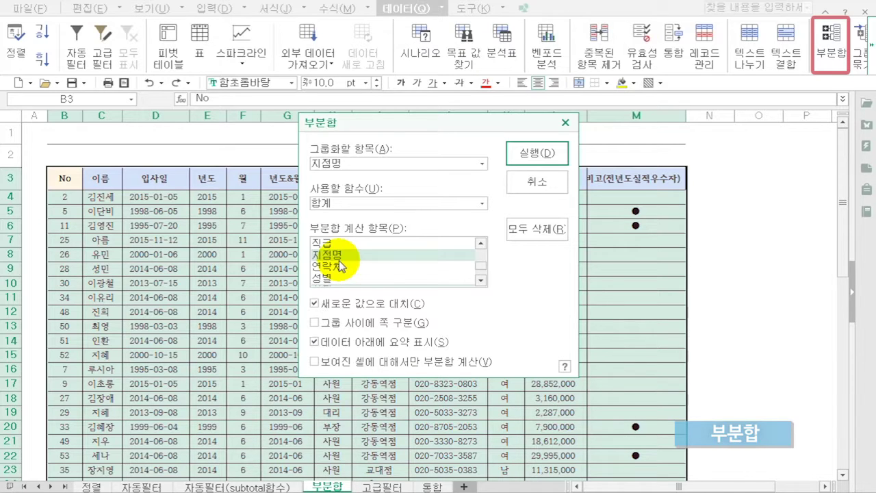
pyautogui.click(332, 322)
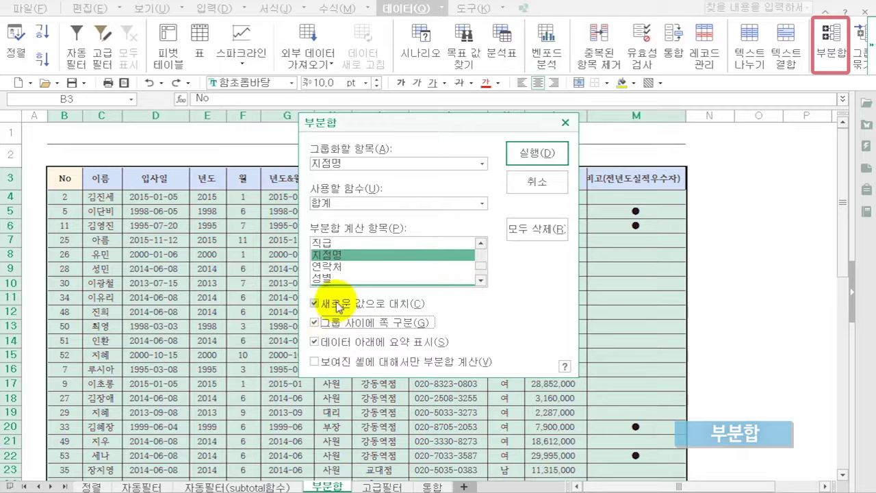
pyautogui.click(525, 158)
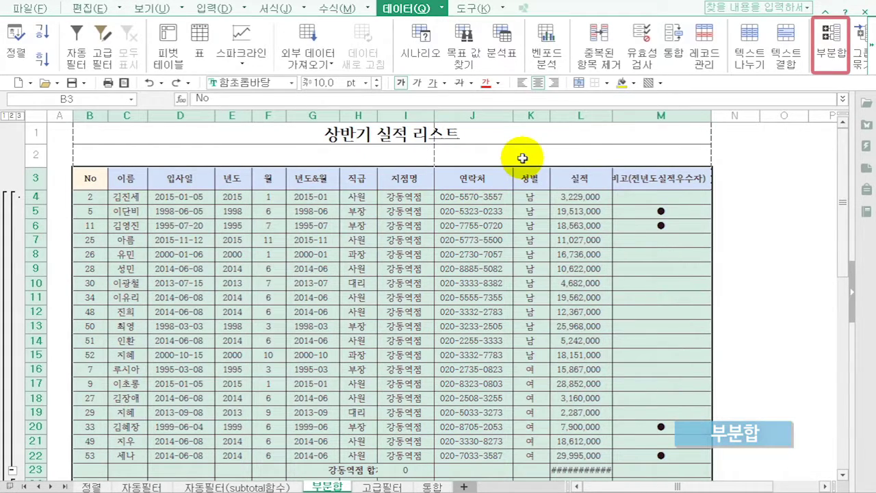
# Auto-fit the width of the 실적 column L to its subtotal values
pyautogui.scroll(-2, 486, 254)
pyautogui.click(414, 345)
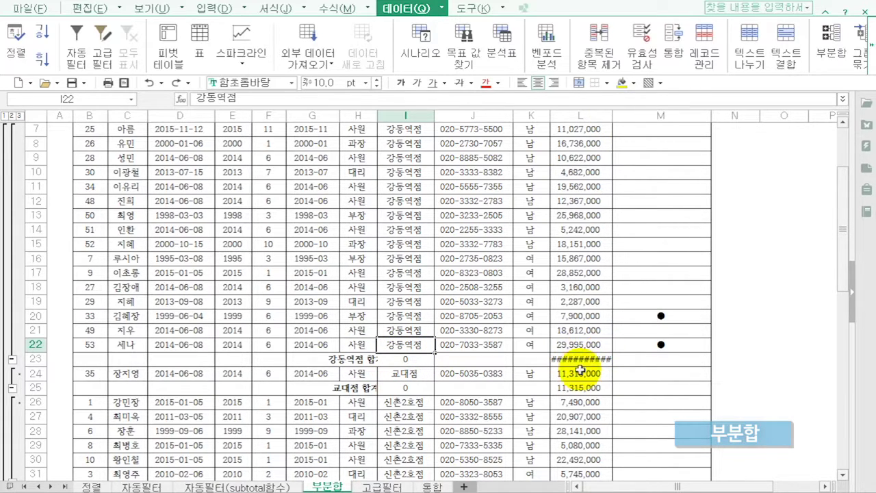
pyautogui.doubleClick(612, 118)
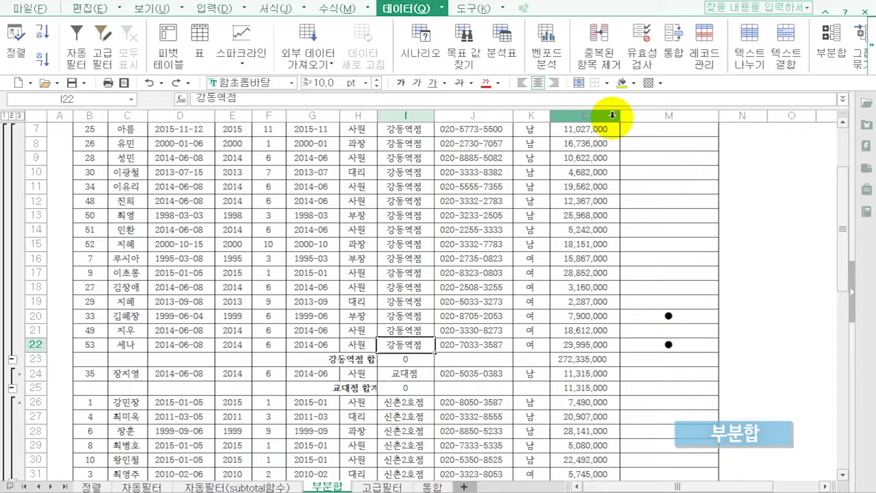
# View the subtotal outline at levels 1 and 2, and restore the full level 3 detail
pyautogui.click(6, 115)
pyautogui.click(11, 115)
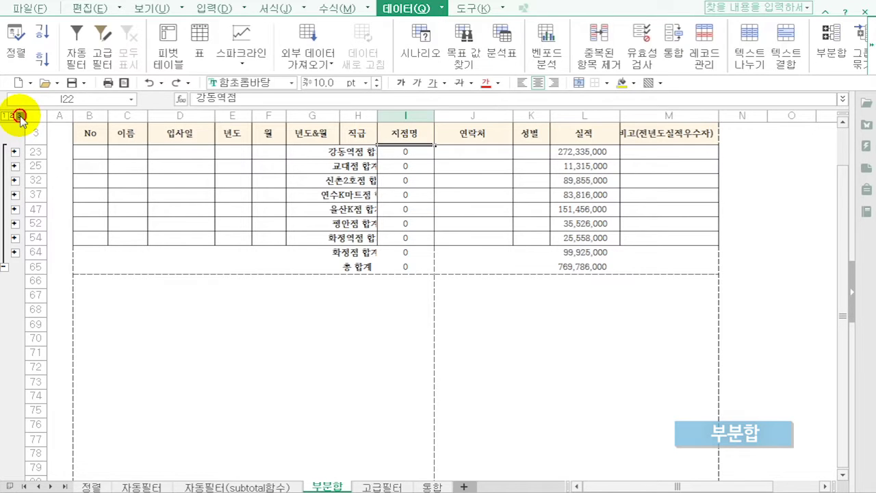
pyautogui.click(19, 115)
pyautogui.scroll(-2, 368, 345)
pyautogui.scroll(-2, 368, 345)
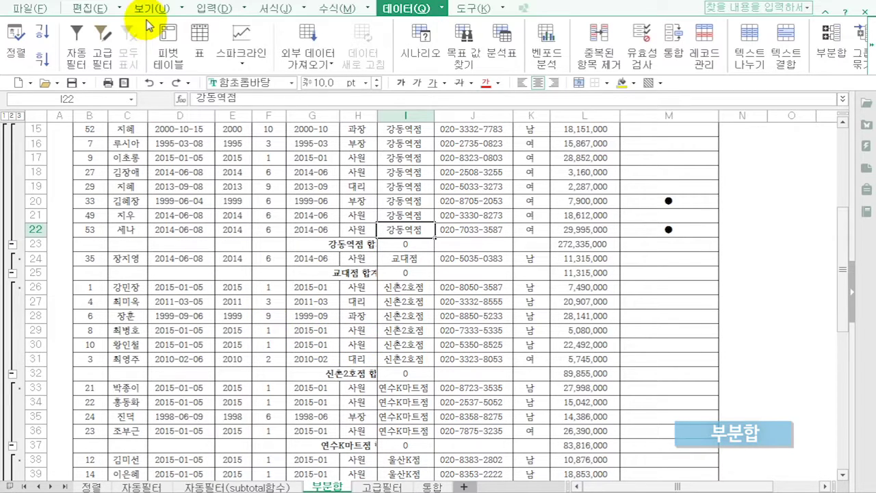
# Examine the first three pages in print preview to check how the branches are split, and close the preview
pyautogui.click(126, 83)
pyautogui.click(426, 217)
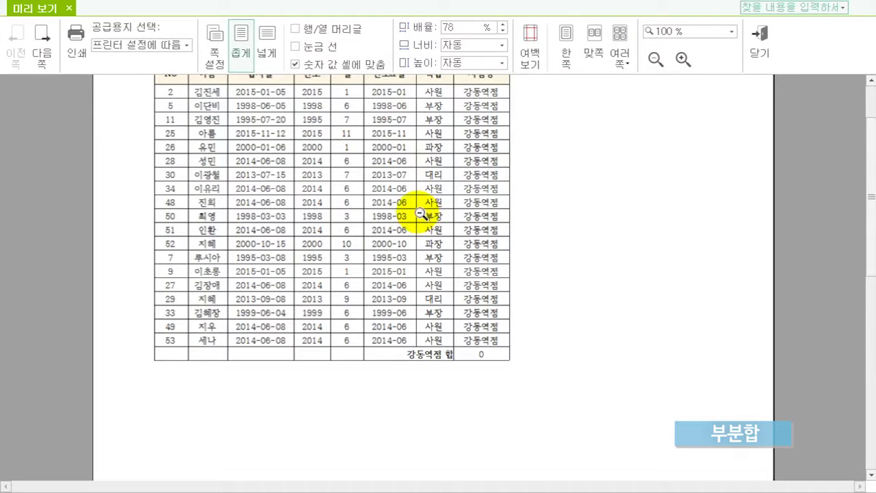
pyautogui.scroll(-1, 407, 401)
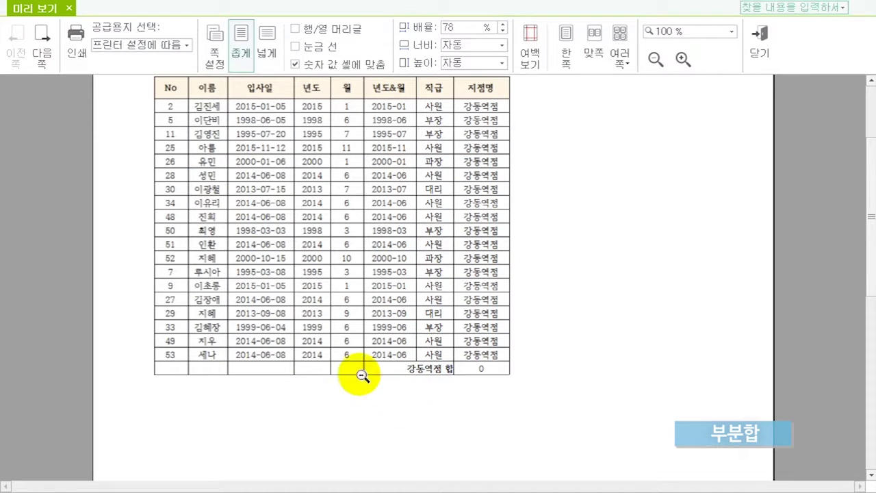
pyautogui.scroll(2, 367, 312)
pyautogui.click(52, 59)
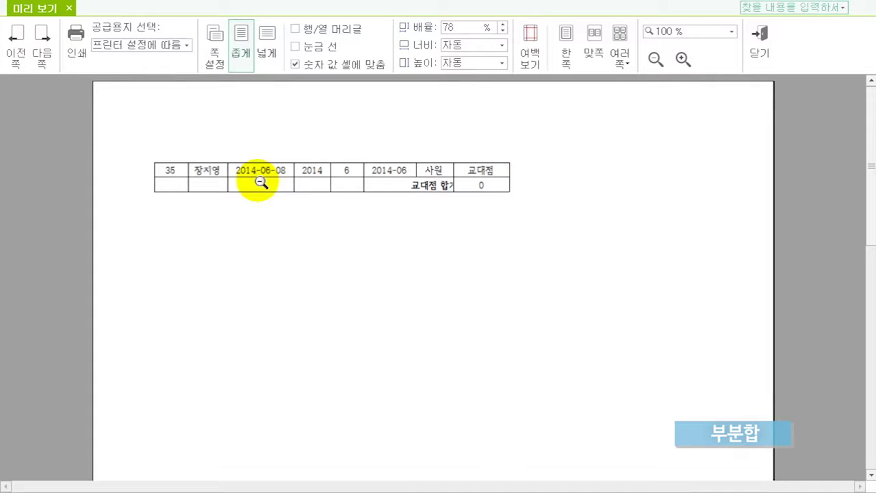
pyautogui.click(50, 54)
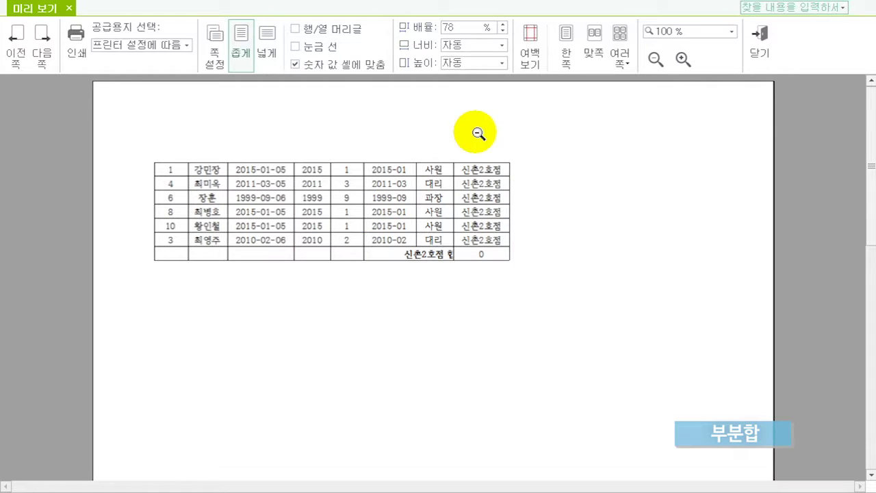
pyautogui.click(759, 39)
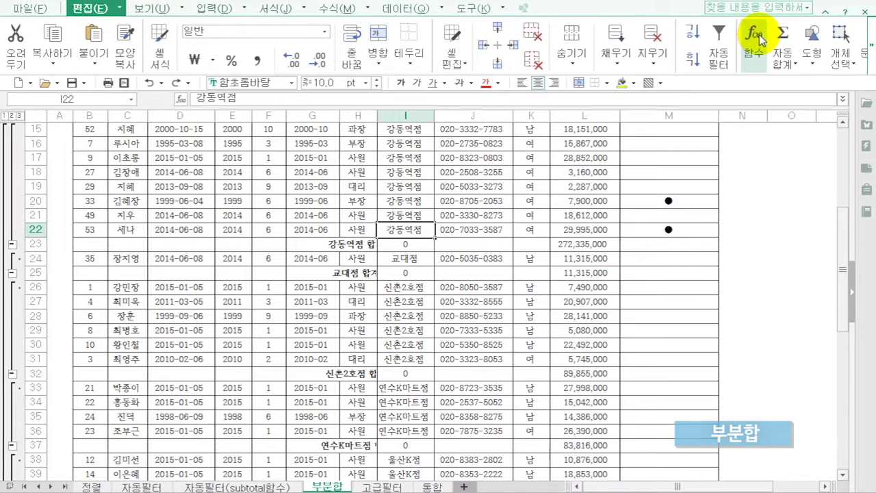
# Show the 부분합 sheet in page break preview
pyautogui.click(146, 10)
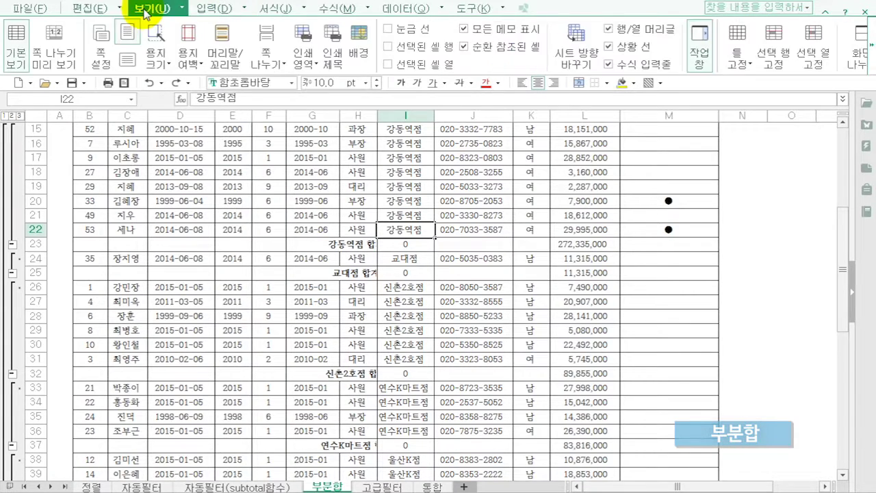
pyautogui.click(60, 54)
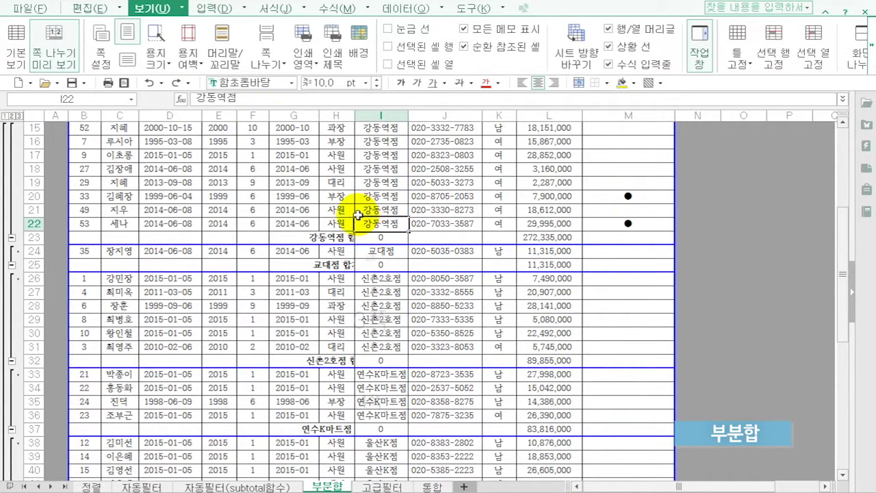
# Set rows 1 to 3 of the 부분합 sheet as the print title rows repeated on every page
pyautogui.scroll(5, 357, 215)
pyautogui.click(332, 53)
pyautogui.click(372, 180)
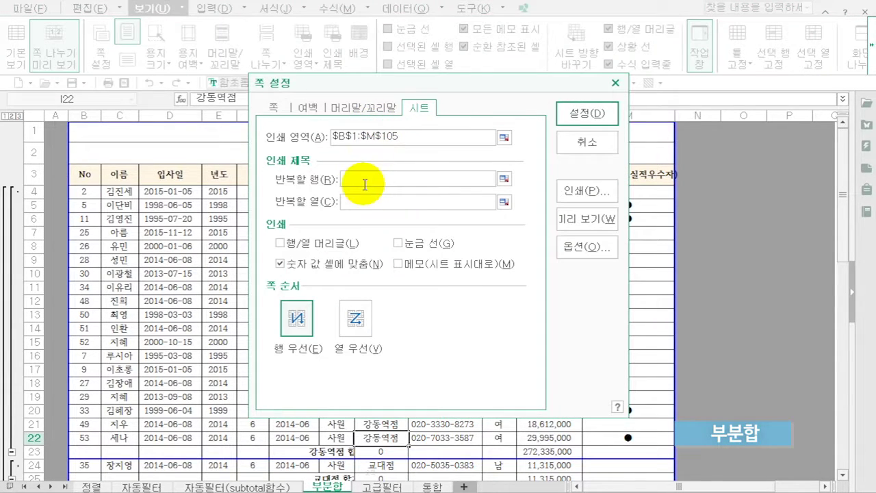
pyautogui.moveTo(92, 129); pyautogui.dragTo(89, 173)
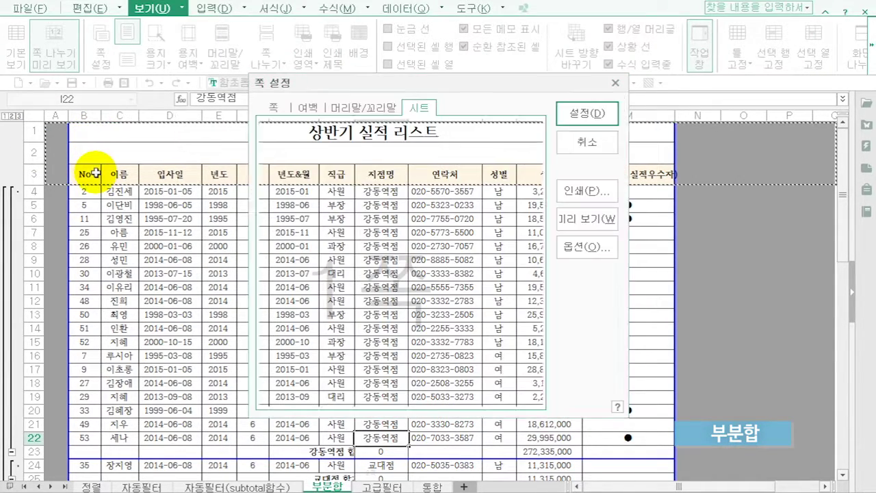
# Check the repeated title and header rows on the first four pages in print preview, and close the preview
pyautogui.click(577, 218)
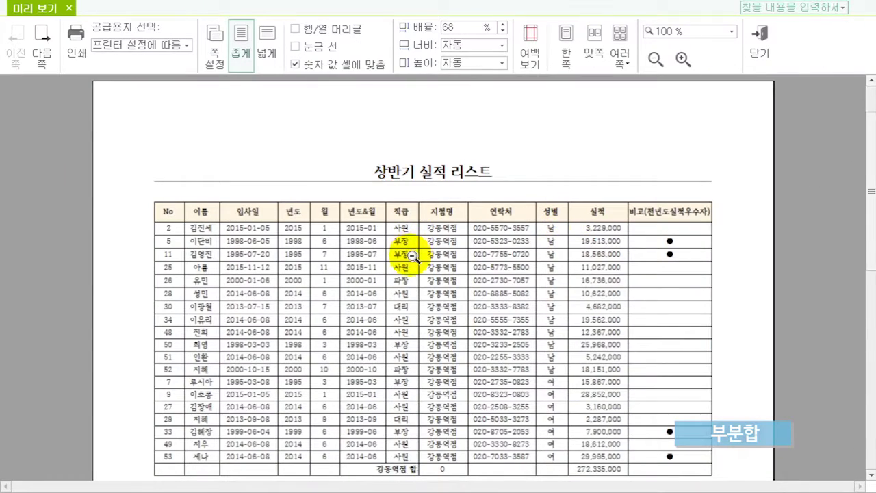
pyautogui.scroll(-4, 412, 261)
pyautogui.scroll(2, 445, 263)
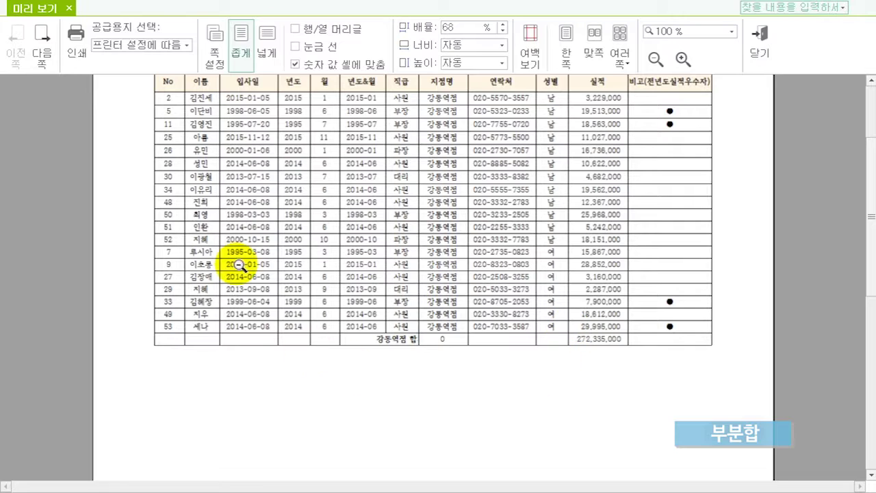
pyautogui.scroll(1, 226, 226)
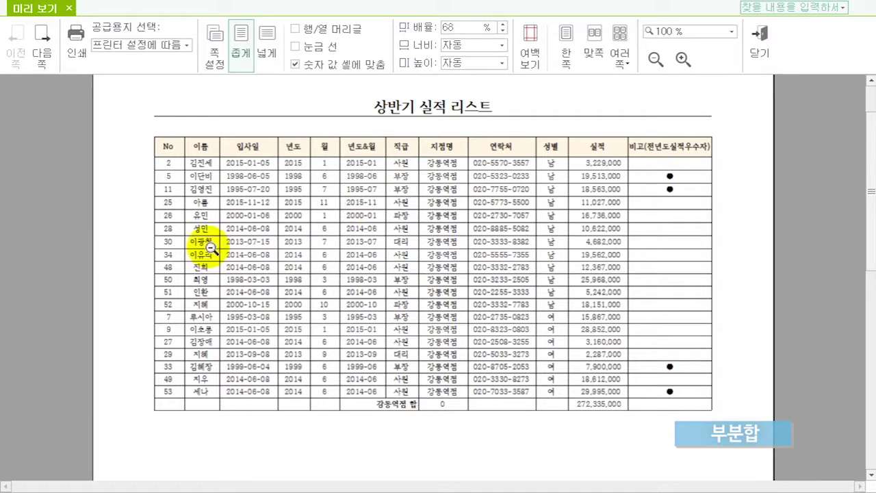
pyautogui.click(42, 46)
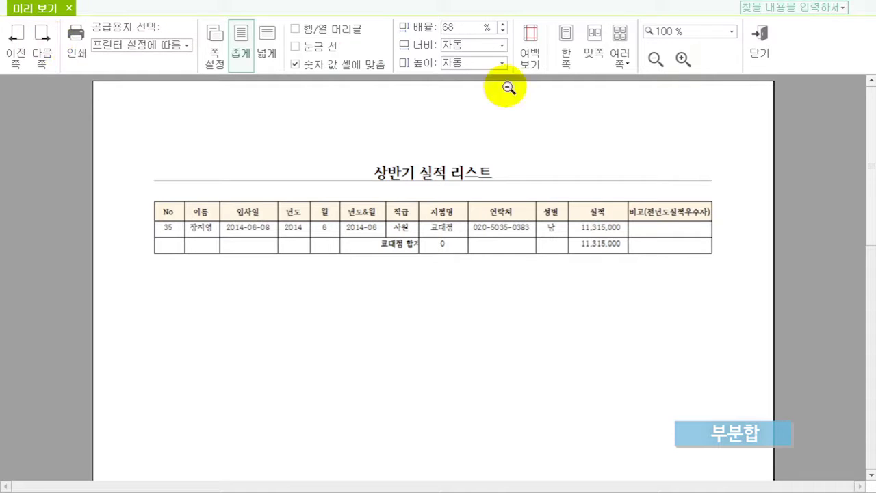
pyautogui.click(50, 62)
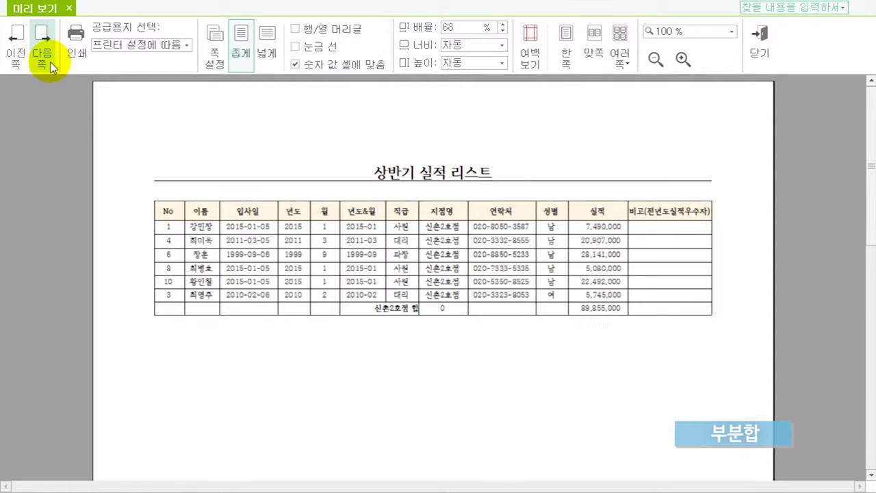
pyautogui.click(50, 62)
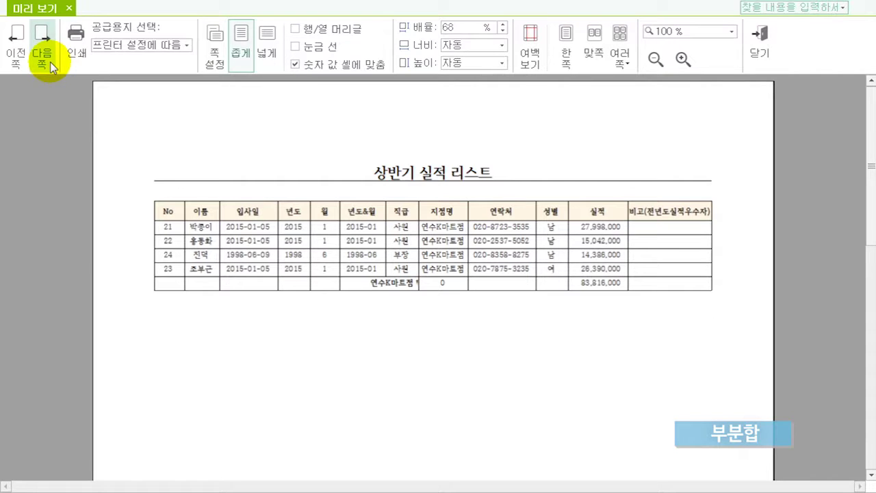
pyautogui.click(759, 43)
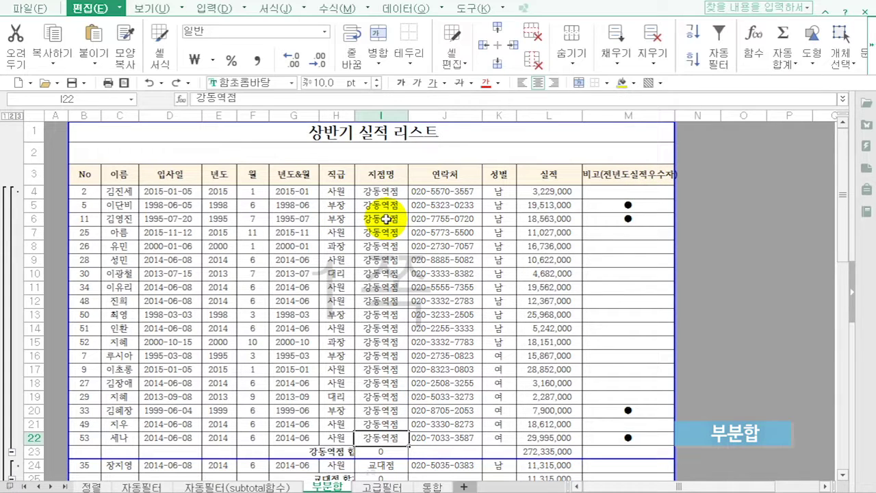
# Start another subtotal for the list, grouped by 성별
pyautogui.click(399, 8)
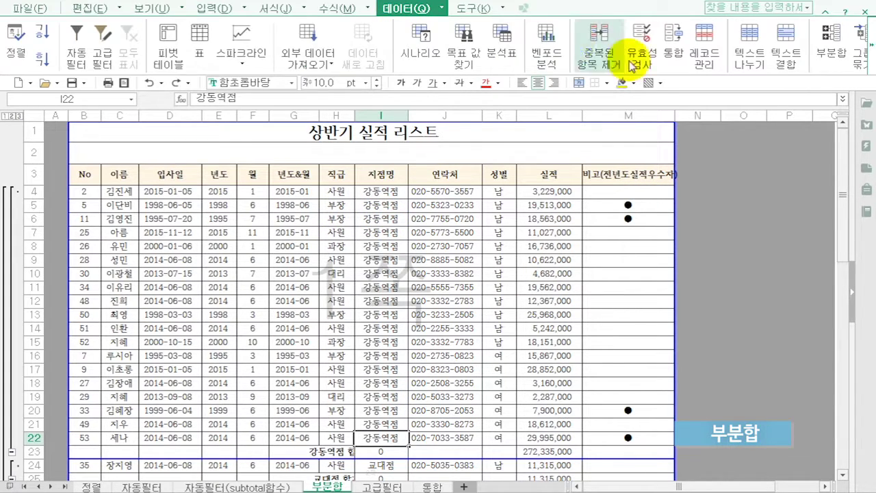
pyautogui.click(836, 55)
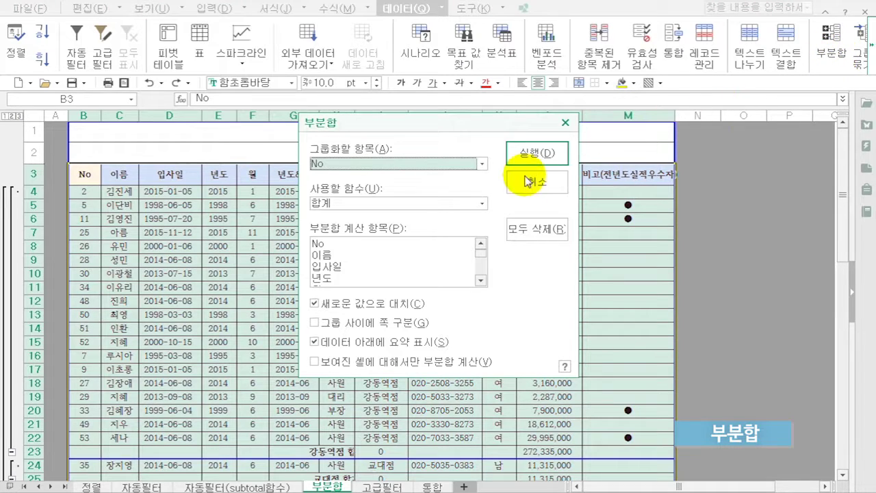
pyautogui.click(394, 165)
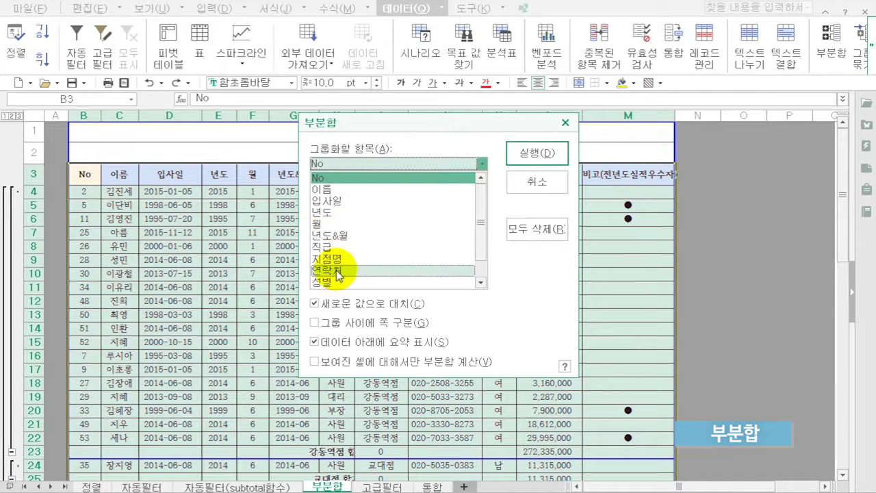
pyautogui.click(335, 281)
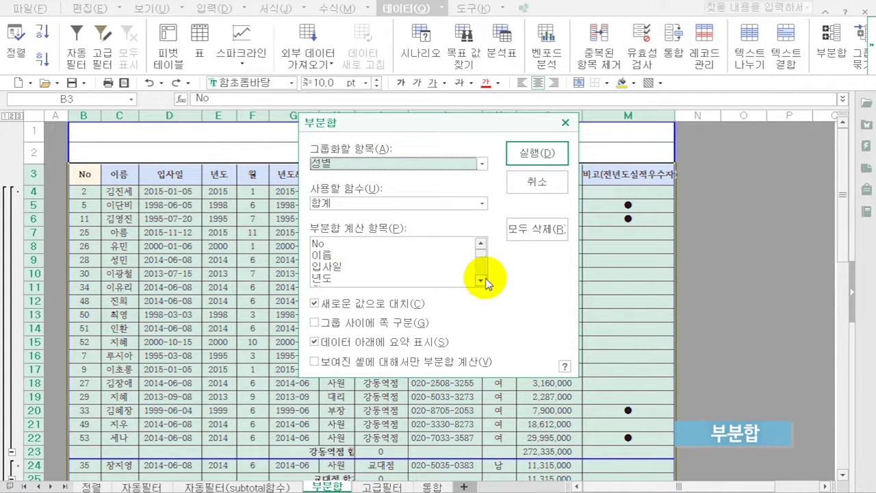
# Choose 실적 as the item to sum, turn off 새로운 값으로 대치, and run the subtotal
pyautogui.click(481, 280)
pyautogui.click(481, 280)
pyautogui.click(481, 280)
pyautogui.click(481, 280)
pyautogui.click(481, 280)
pyautogui.click(339, 266)
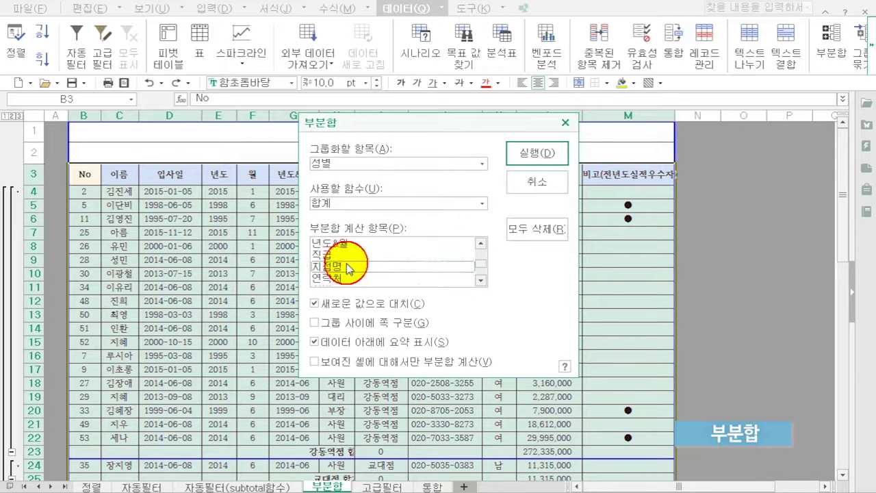
pyautogui.click(482, 280)
pyautogui.click(481, 280)
pyautogui.click(481, 280)
pyautogui.click(339, 265)
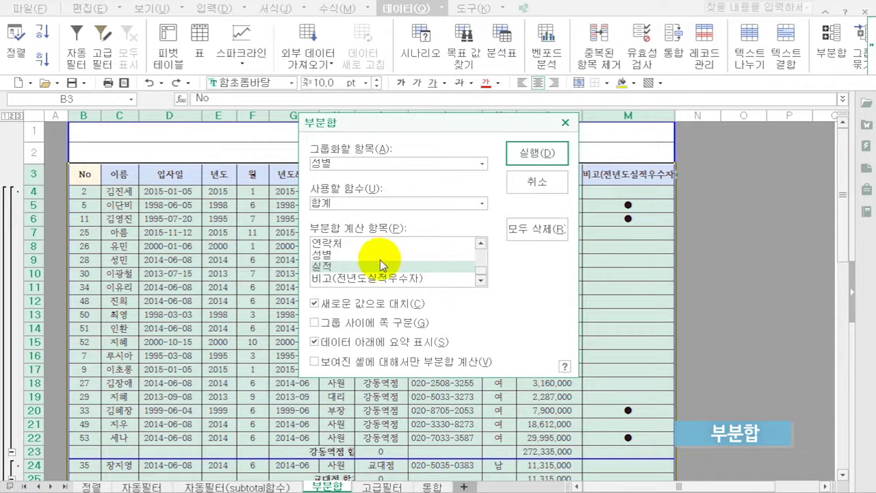
pyautogui.click(358, 308)
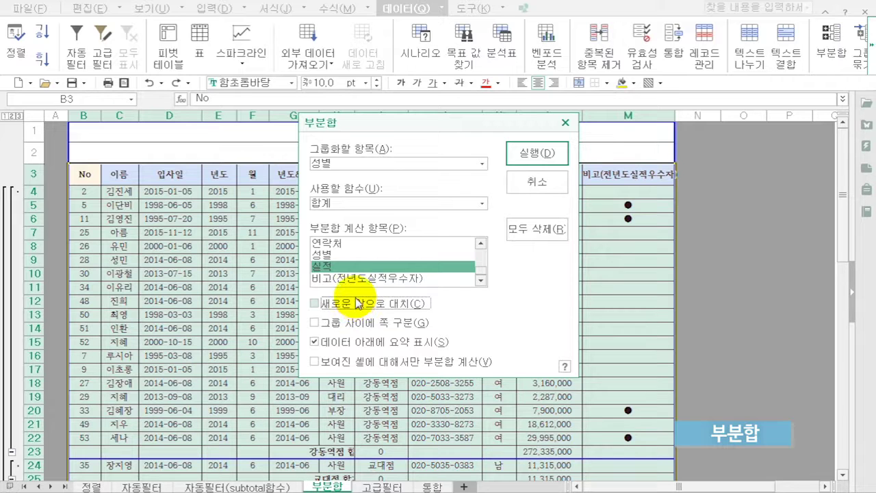
pyautogui.click(529, 163)
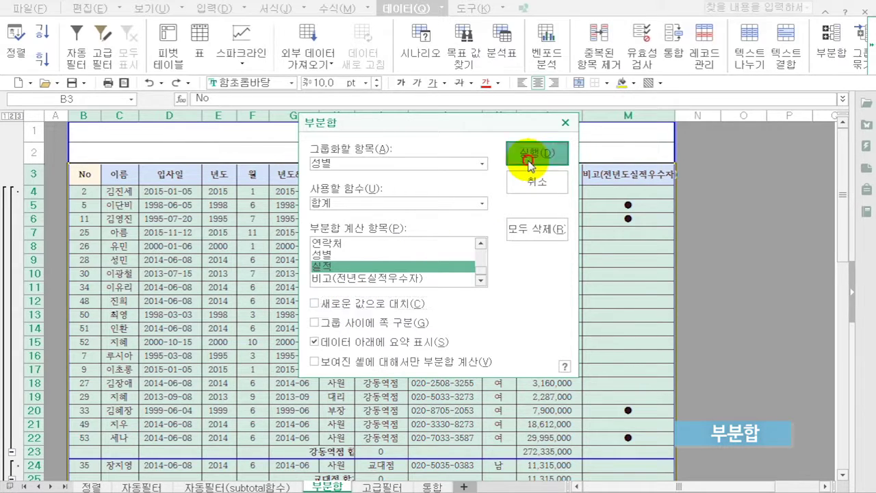
# Examine the 남 합계, 여 합계 and 강동역점 합계 rows and the formula behind the 남 합계 value
pyautogui.scroll(-1, 420, 329)
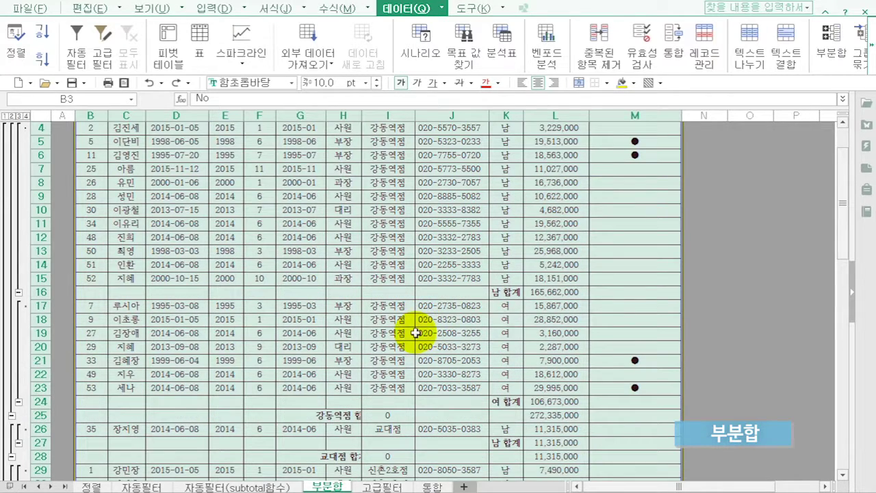
pyautogui.click(505, 293)
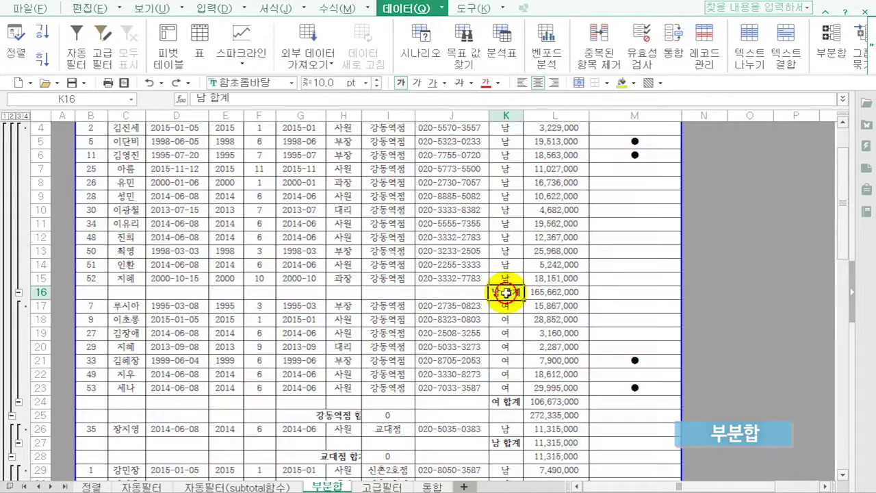
pyautogui.click(506, 401)
pyautogui.click(340, 415)
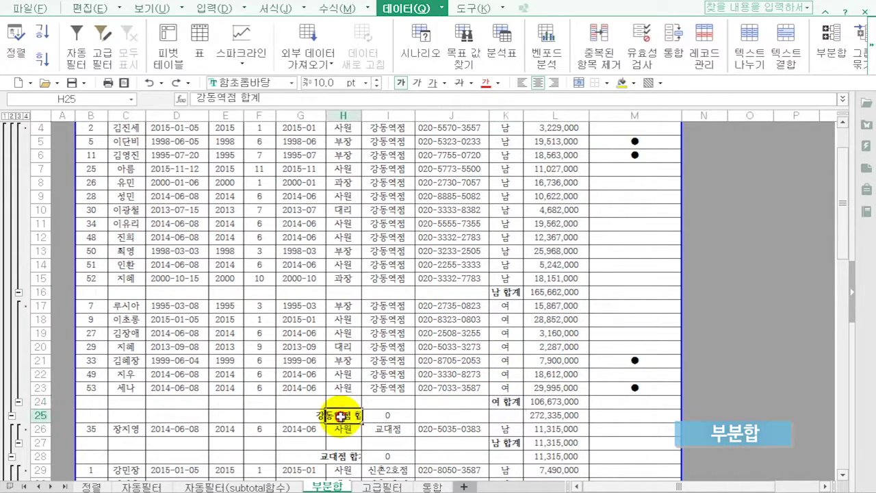
pyautogui.click(560, 293)
pyautogui.scroll(1, 559, 292)
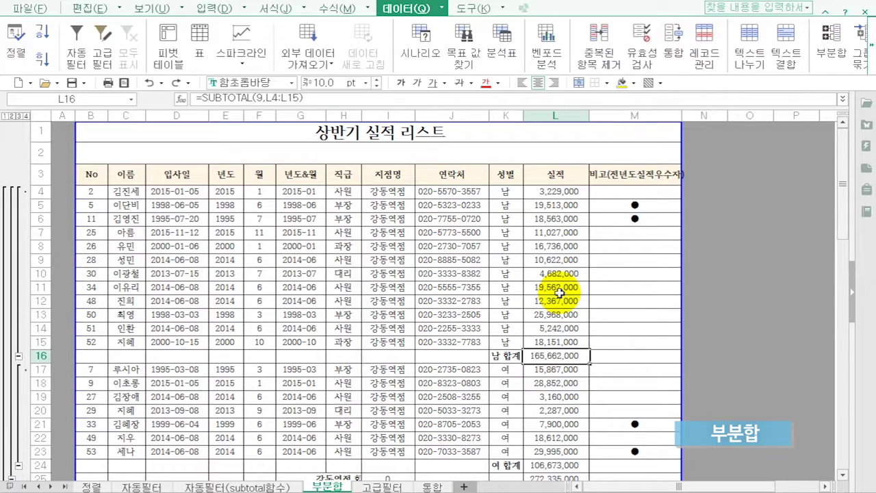
# Compare the subtotal outline at levels 2 and 3, and leave it collapsed at level 2
pyautogui.click(11, 116)
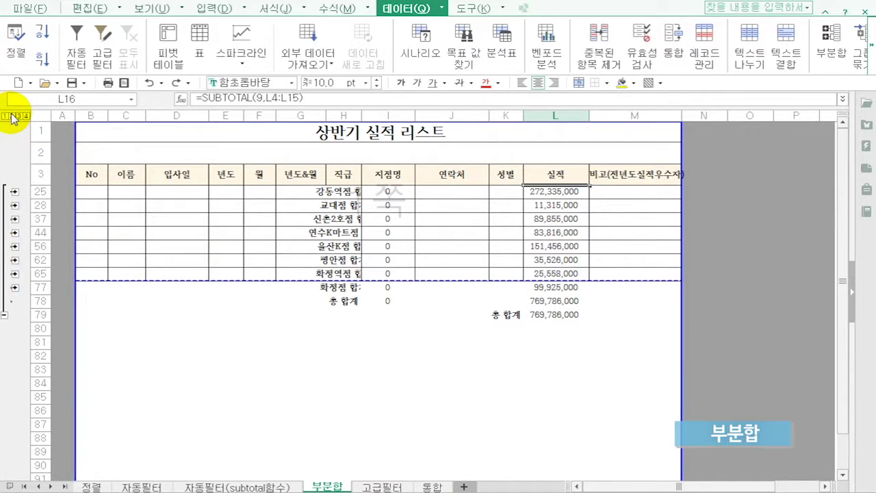
pyautogui.click(17, 116)
pyautogui.click(11, 117)
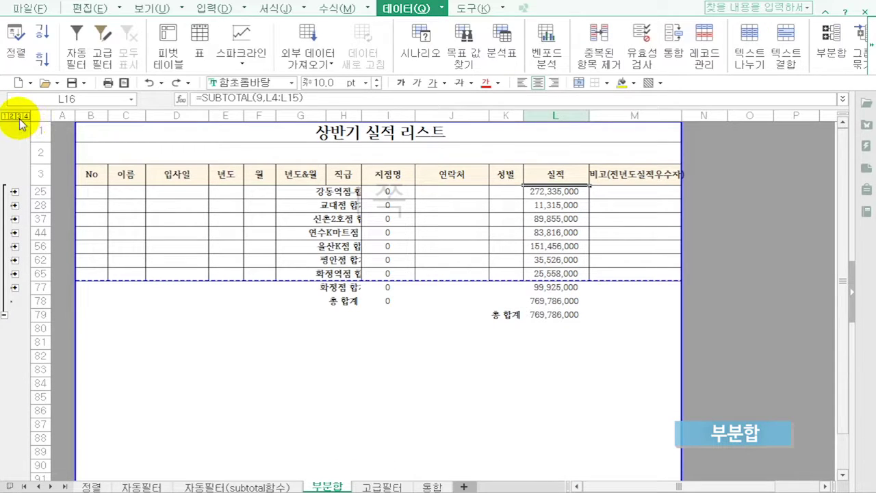
pyautogui.click(19, 116)
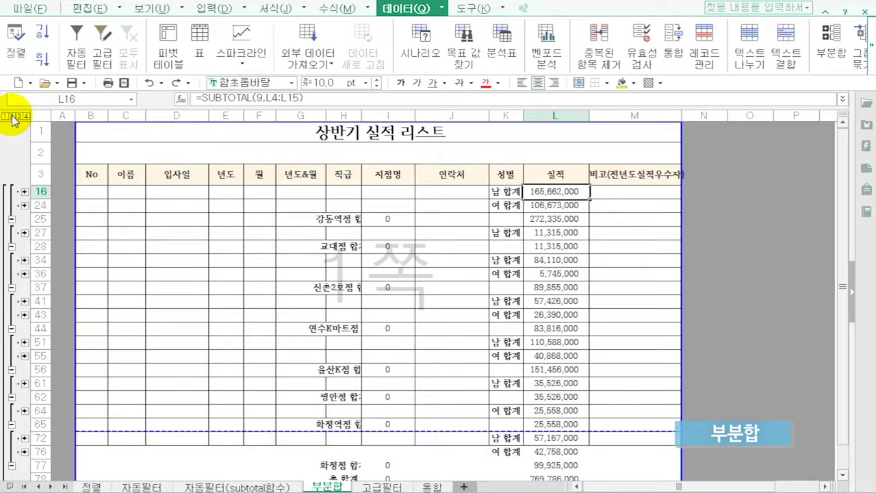
pyautogui.click(12, 117)
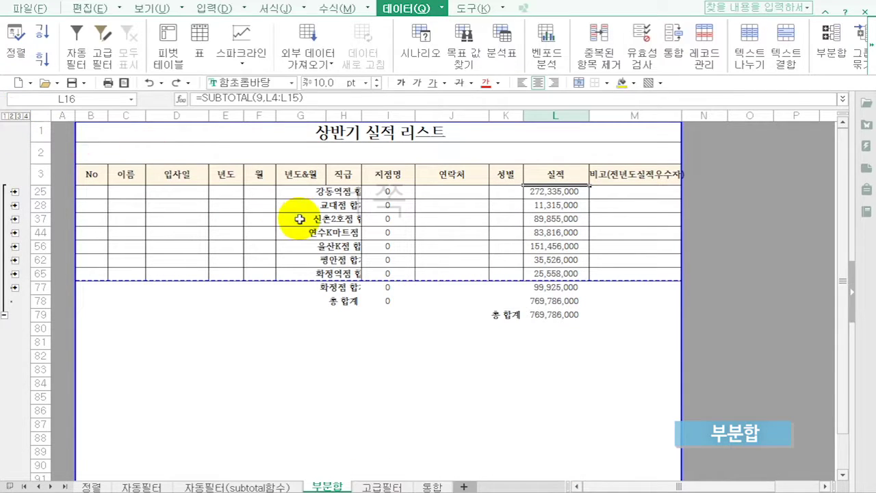
# Select only the visible cells of the collapsed subtotal list, from the header row to the last 총 합계 row
pyautogui.click(130, 204)
pyautogui.hotkey('ctrl', 'a')
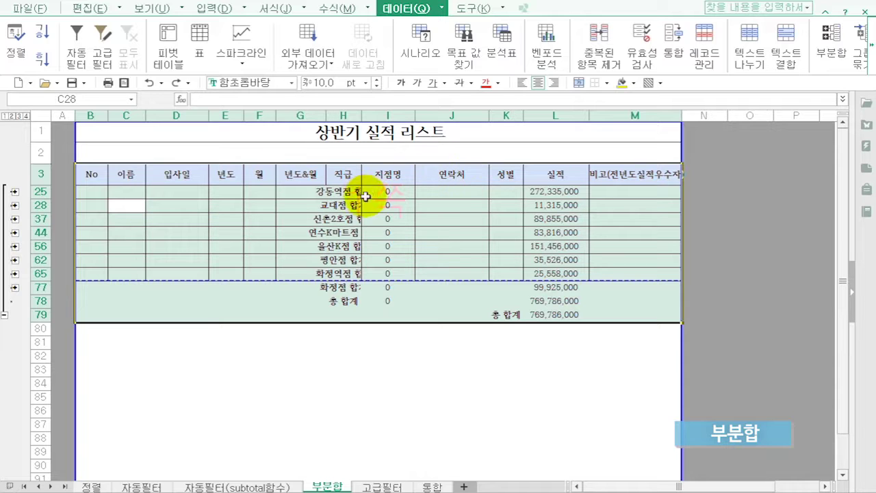
pyautogui.rightClick(332, 192)
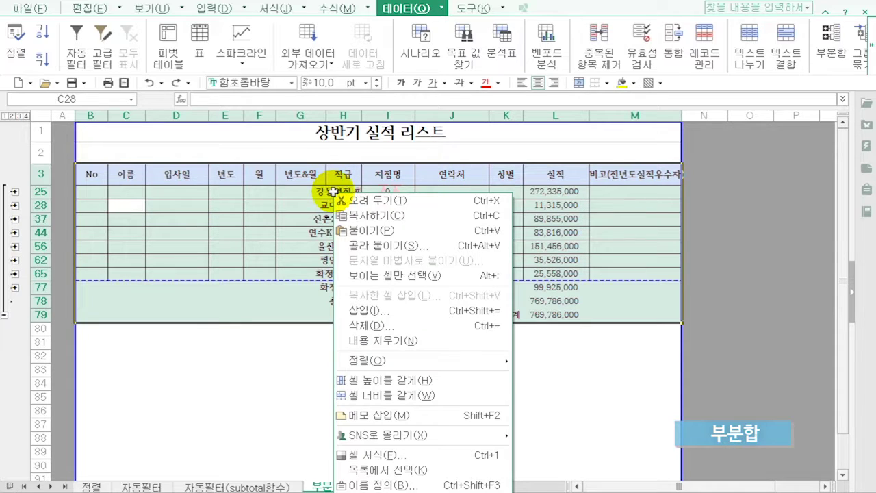
pyautogui.click(388, 275)
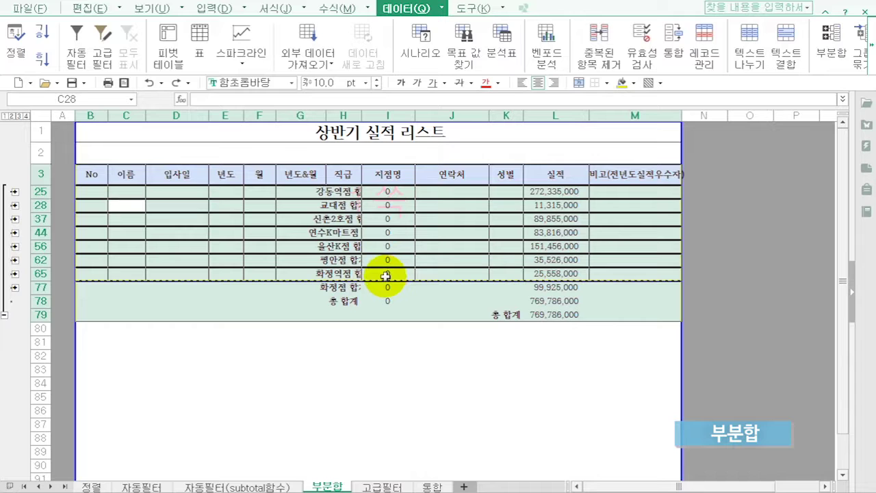
# Apply an outside border and a pale orange fill to the selected visible cells
pyautogui.click(606, 82)
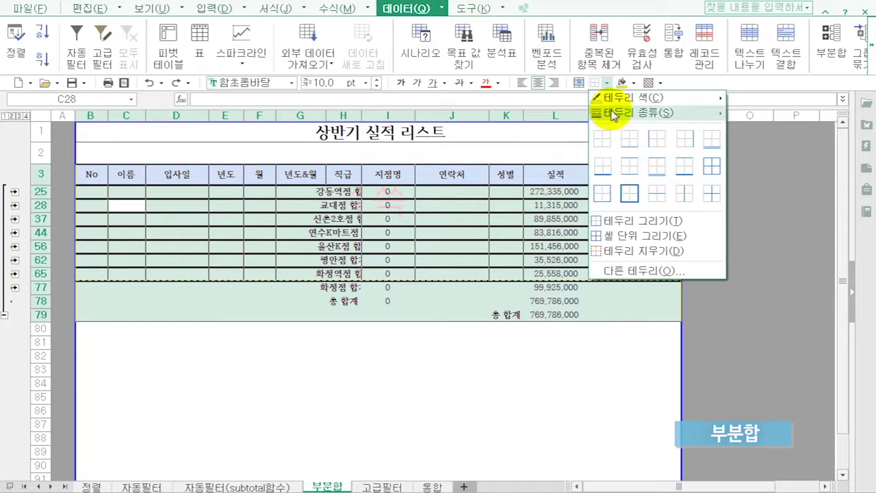
pyautogui.click(631, 192)
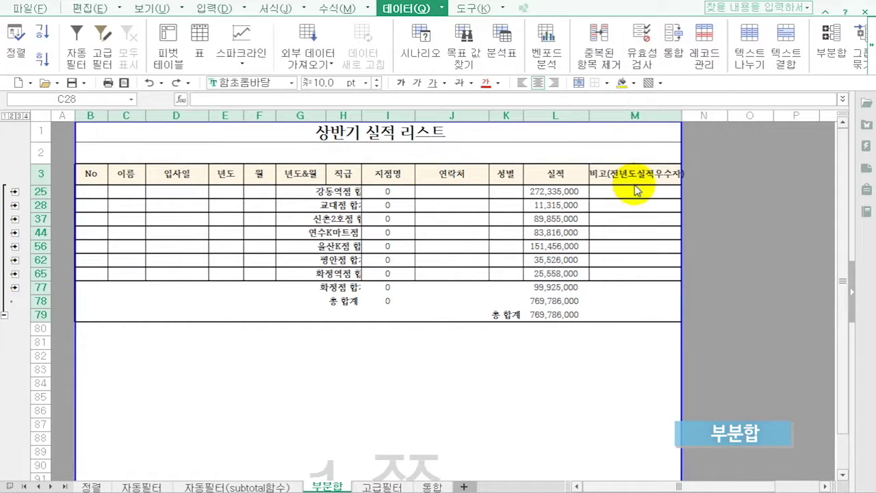
pyautogui.click(632, 83)
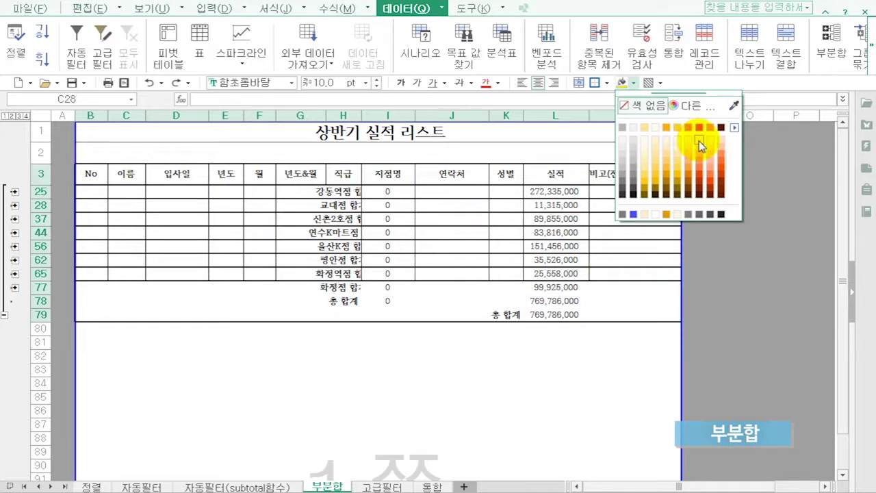
pyautogui.click(699, 141)
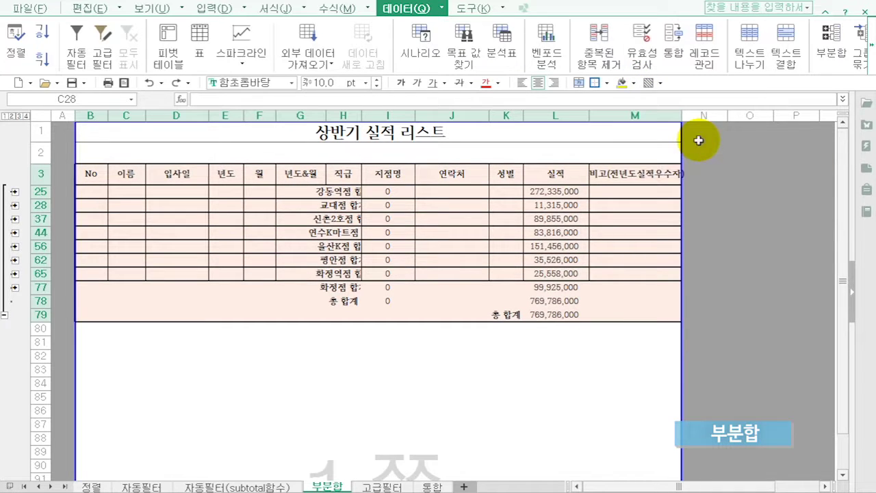
# Merge cells H25:J25 of the 강동역점 합계 row, keeping only the leftmost data
pyautogui.click(344, 194)
pyautogui.moveTo(345, 192); pyautogui.dragTo(431, 191)
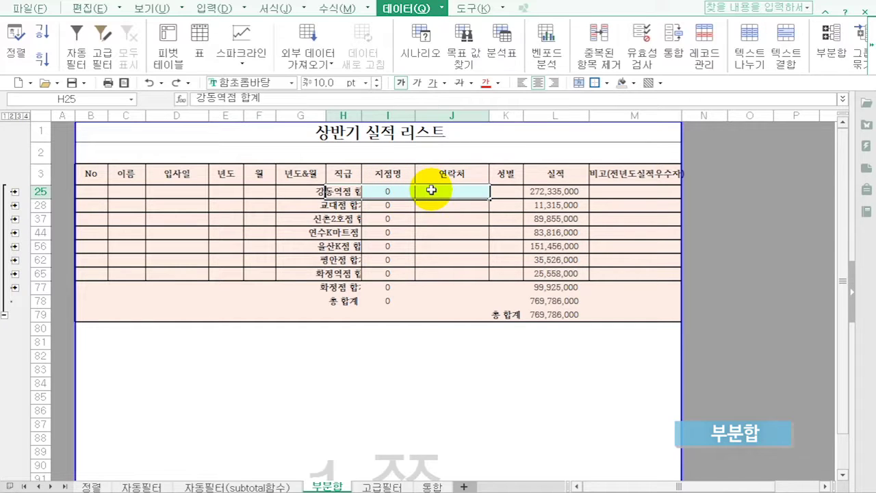
pyautogui.hotkey('ctrl', 'm')
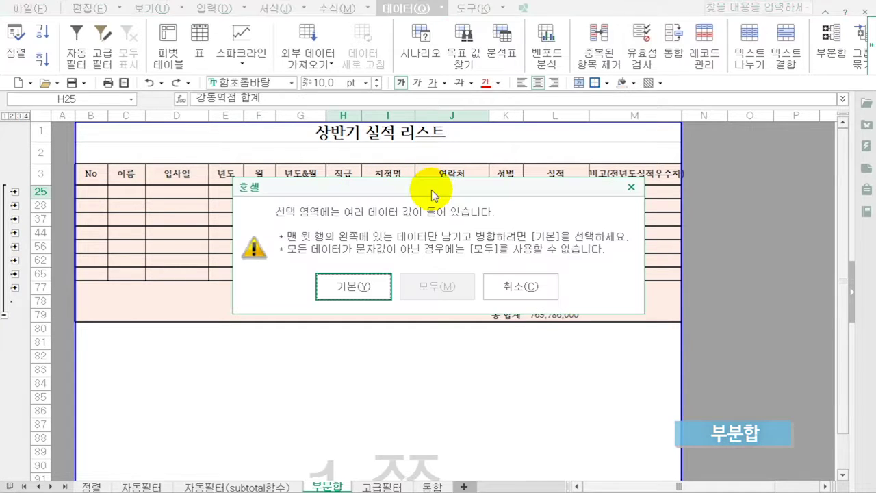
pyautogui.click(362, 288)
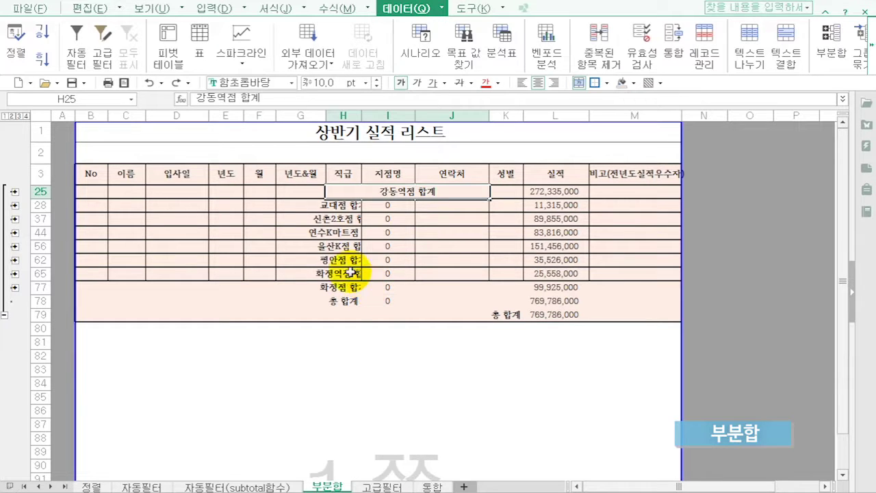
# Copy the merged 강동역점 합계 cell's format onto the other subtotal labels in column H, from 교대점 합계 down to 총 합계 in row 78
pyautogui.click(89, 9)
pyautogui.click(124, 54)
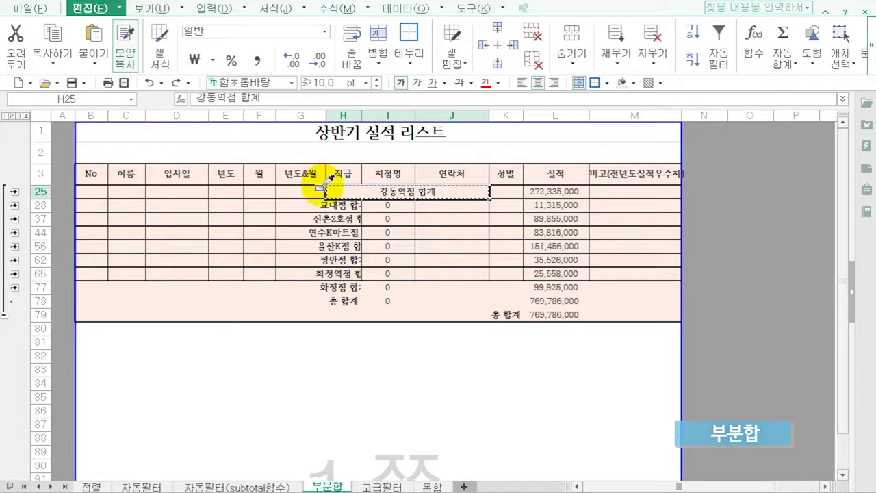
pyautogui.click(337, 205)
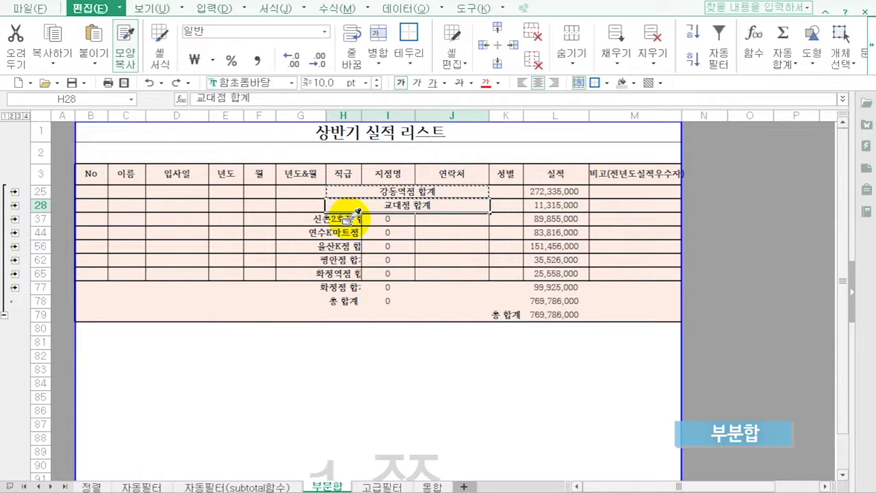
pyautogui.click(347, 219)
pyautogui.click(346, 233)
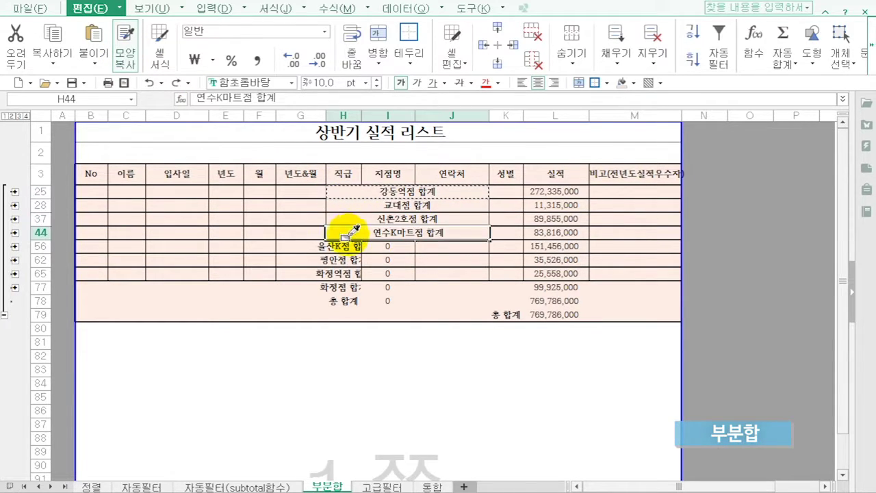
pyautogui.click(346, 246)
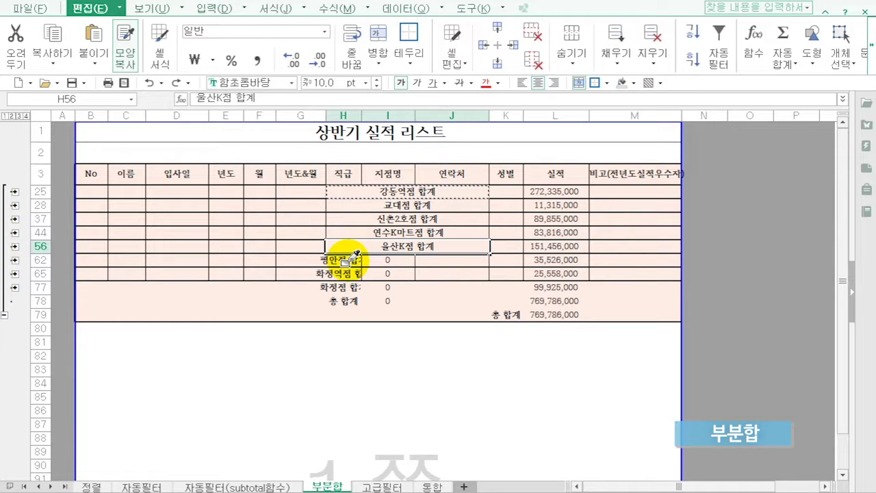
pyautogui.click(345, 260)
pyautogui.click(345, 274)
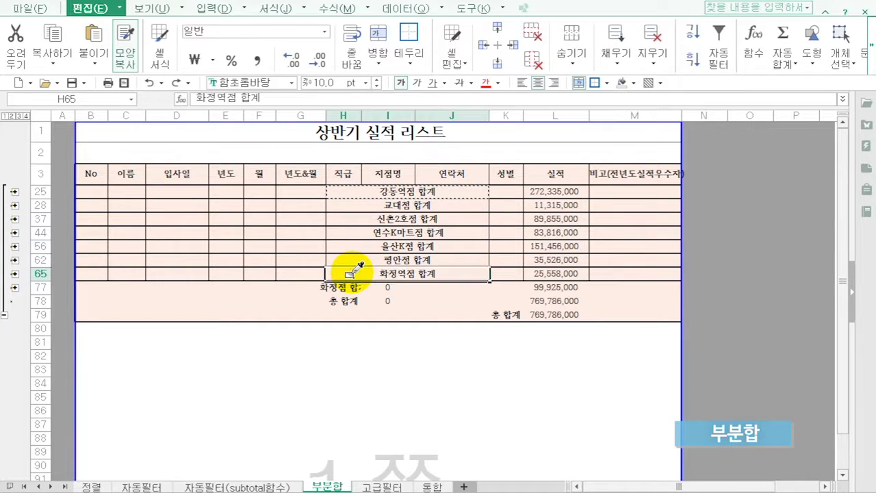
pyautogui.click(346, 288)
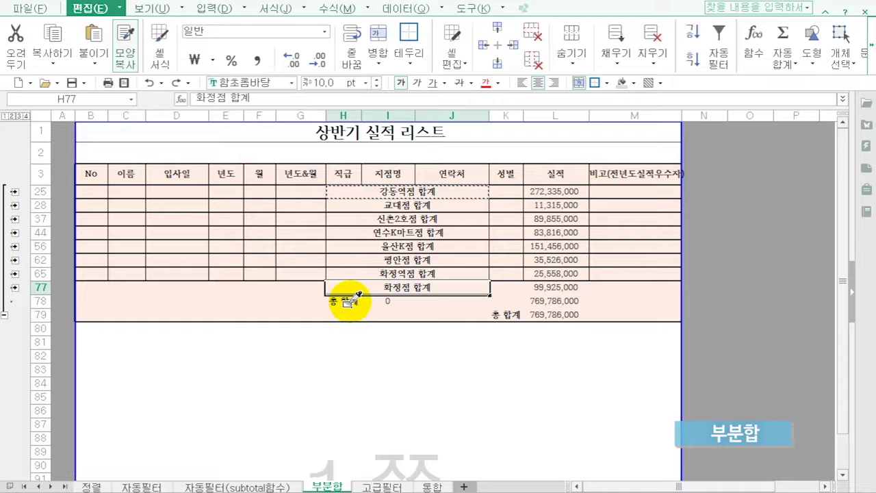
pyautogui.click(351, 299)
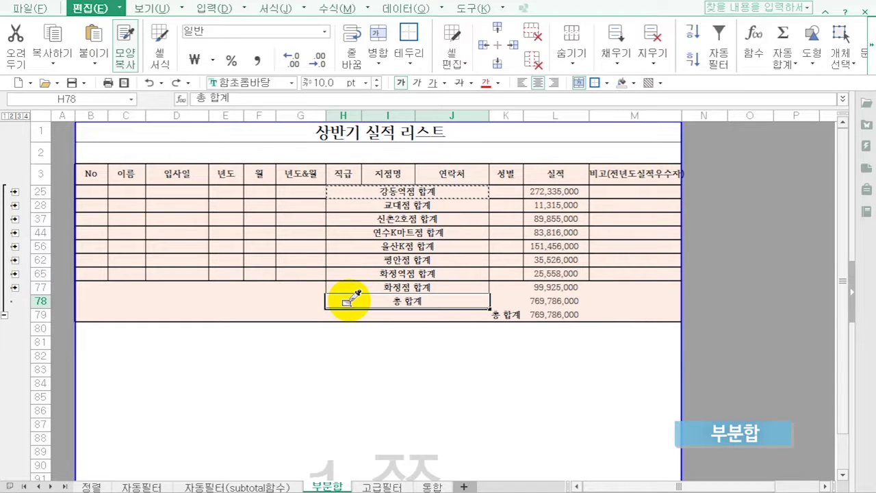
pyautogui.press('Escape')
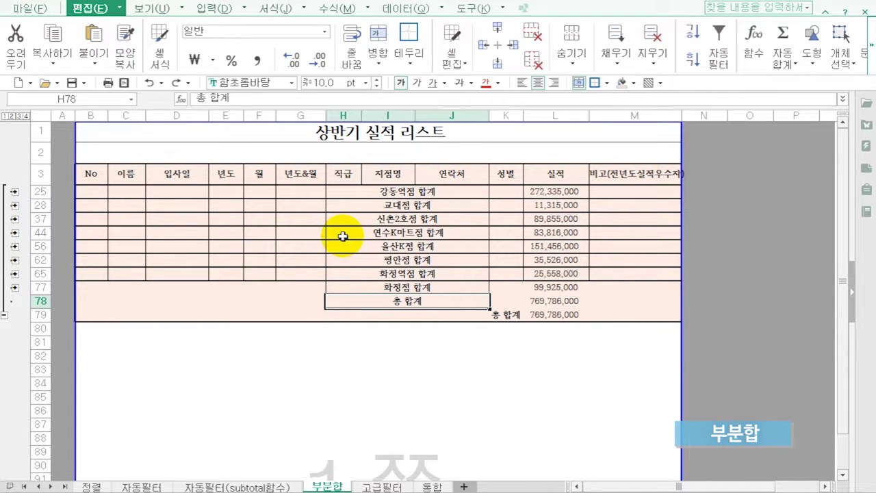
# Expand the subtotal outline to level 4 and review the formatted branch subtotal rows throughout the list
pyautogui.click(27, 115)
pyautogui.scroll(-4, 410, 268)
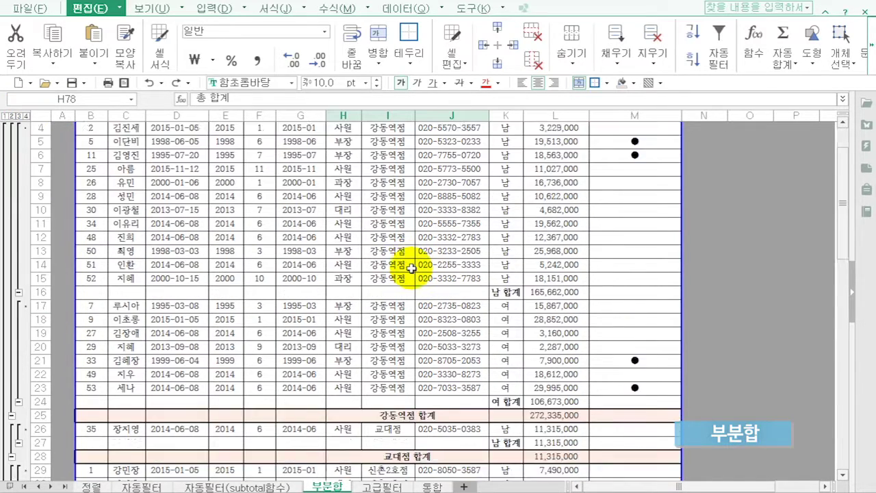
pyautogui.scroll(-2, 411, 268)
pyautogui.scroll(-7, 411, 268)
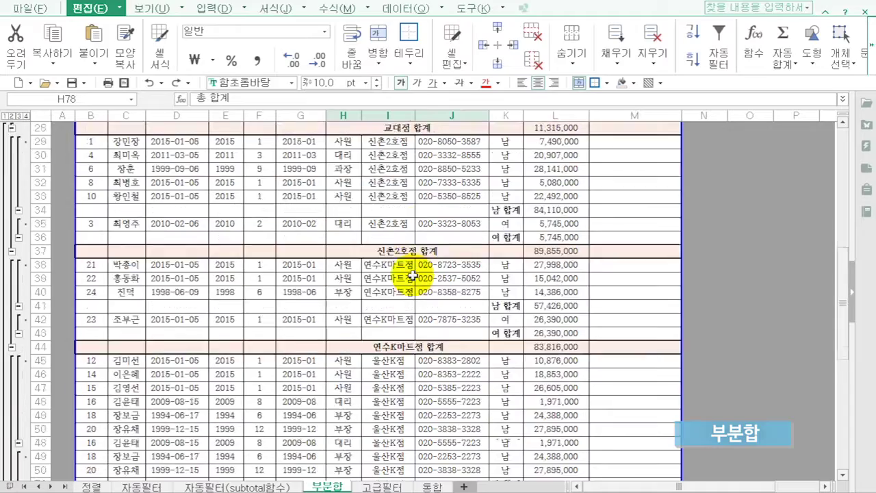
pyautogui.scroll(-4, 413, 276)
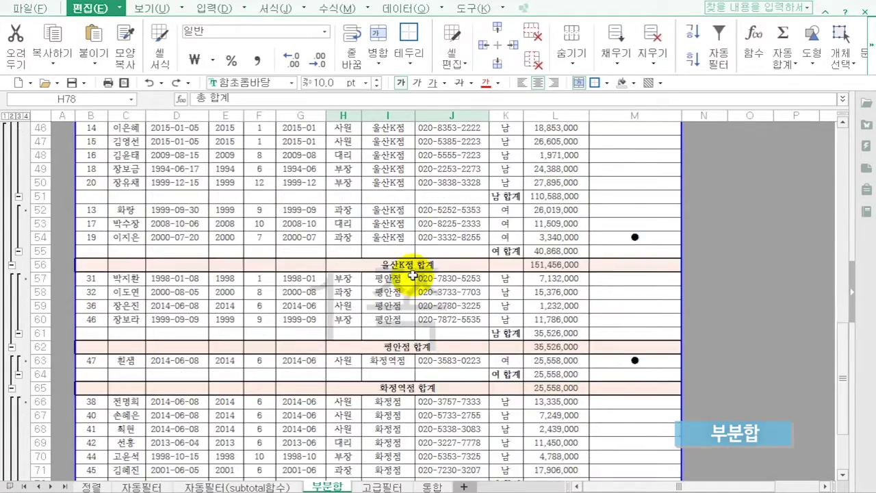
pyautogui.scroll(17, 413, 277)
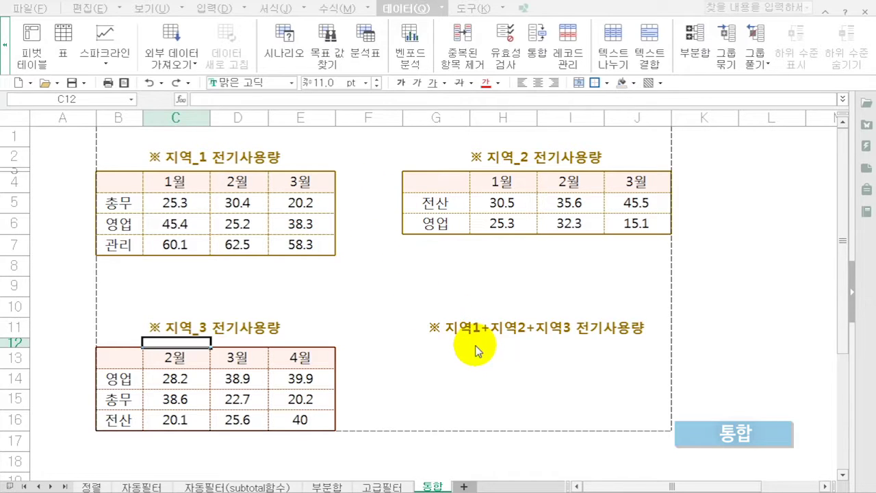
# Start a Consolidate (통합) at cell G13 with the 합계 function and add the 지역_1 table B4:E7 as a reference
pyautogui.click(424, 355)
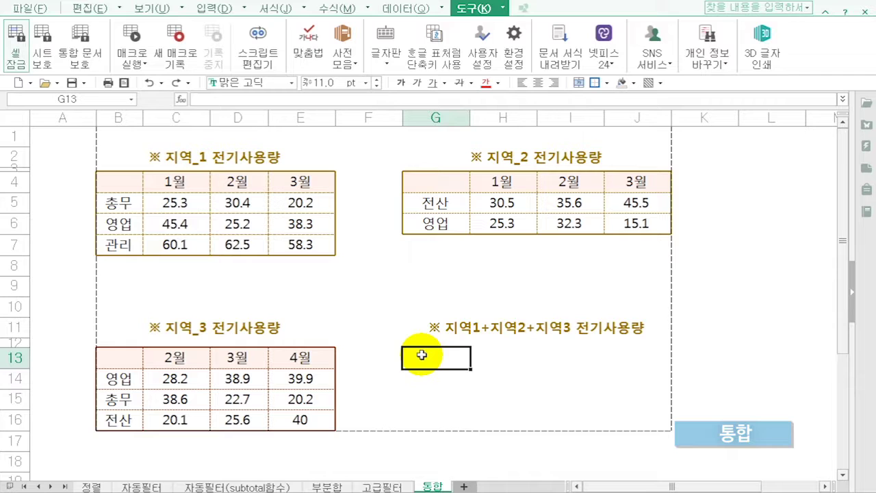
pyautogui.click(407, 8)
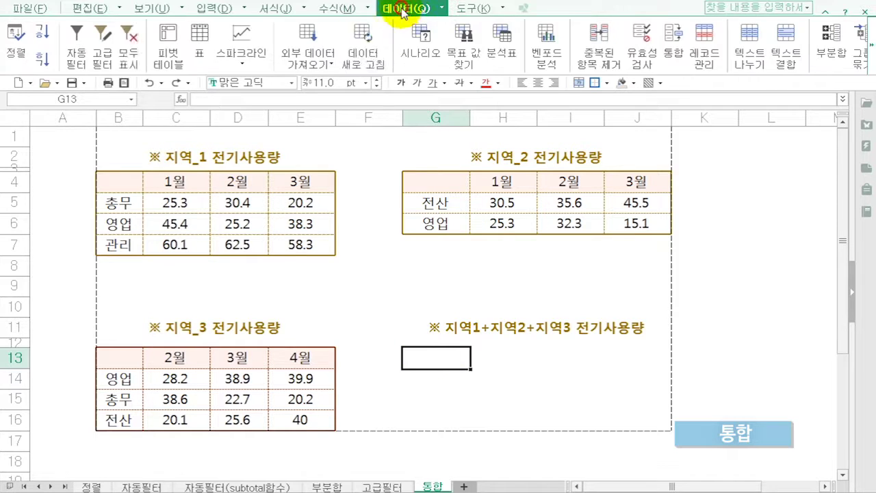
pyautogui.click(674, 43)
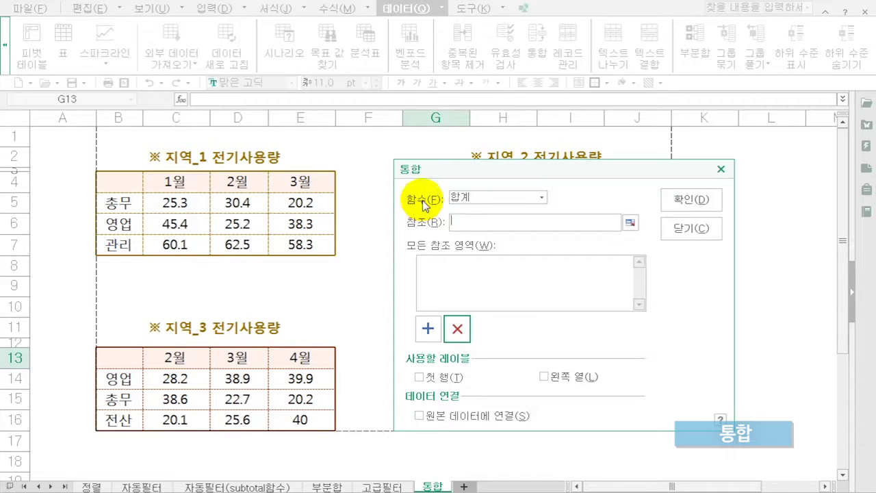
pyautogui.click(460, 222)
pyautogui.moveTo(115, 192); pyautogui.dragTo(329, 244)
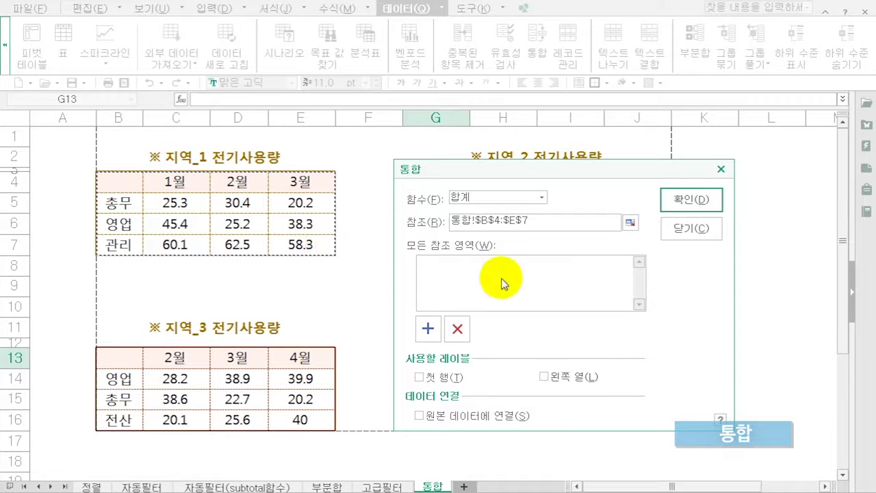
pyautogui.click(429, 338)
# Add the 지역_2 table G4:J6 and the 지역_3 table B13:E16 to the consolidation references
pyautogui.moveTo(479, 169); pyautogui.dragTo(585, 272)
pyautogui.moveTo(432, 188); pyautogui.dragTo(631, 221)
pyautogui.click(531, 431)
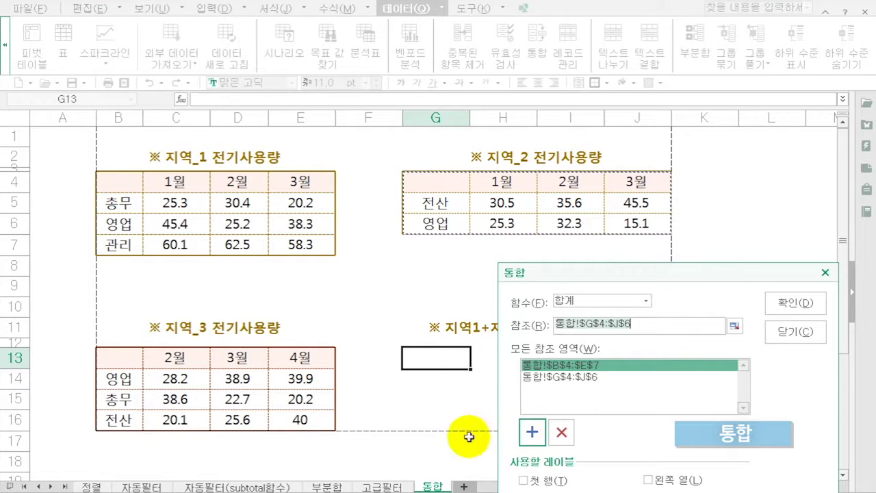
pyautogui.moveTo(127, 359); pyautogui.dragTo(310, 420)
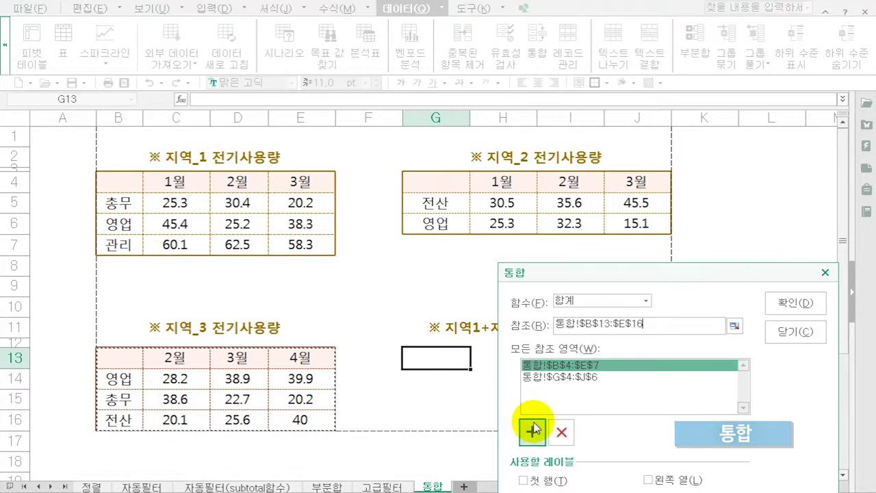
pyautogui.click(532, 431)
# Use both the first row (첫 행) and left column (왼쪽 열) as labels, and run the consolidation
pyautogui.moveTo(600, 281); pyautogui.dragTo(612, 141)
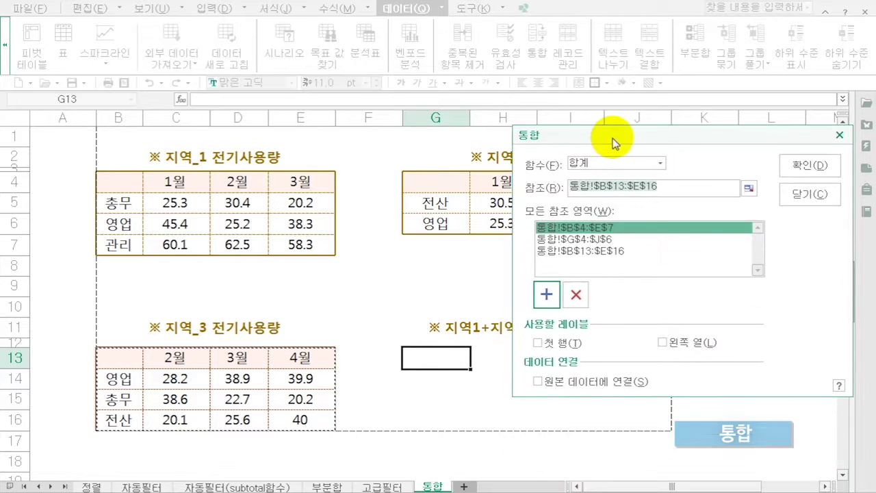
pyautogui.click(557, 341)
pyautogui.click(675, 342)
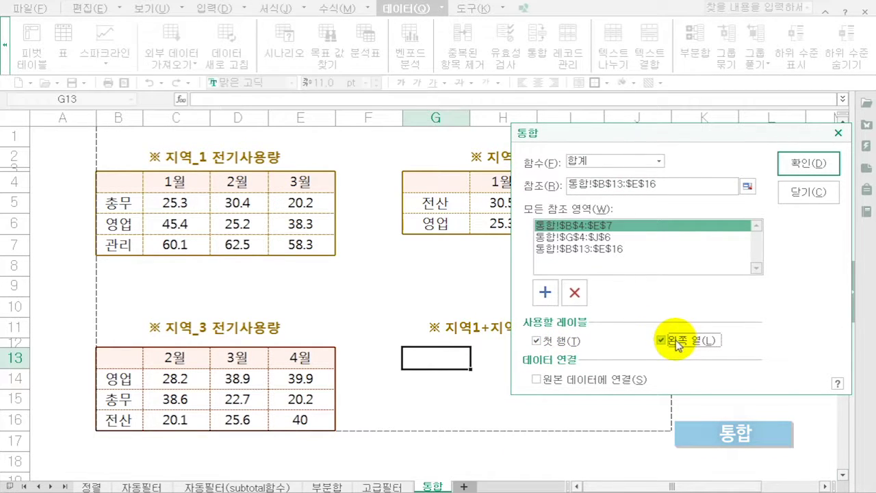
pyautogui.click(808, 163)
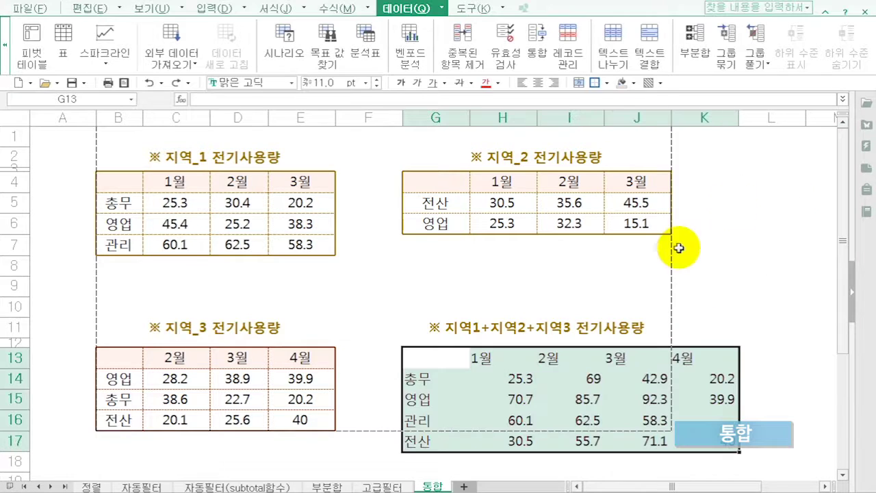